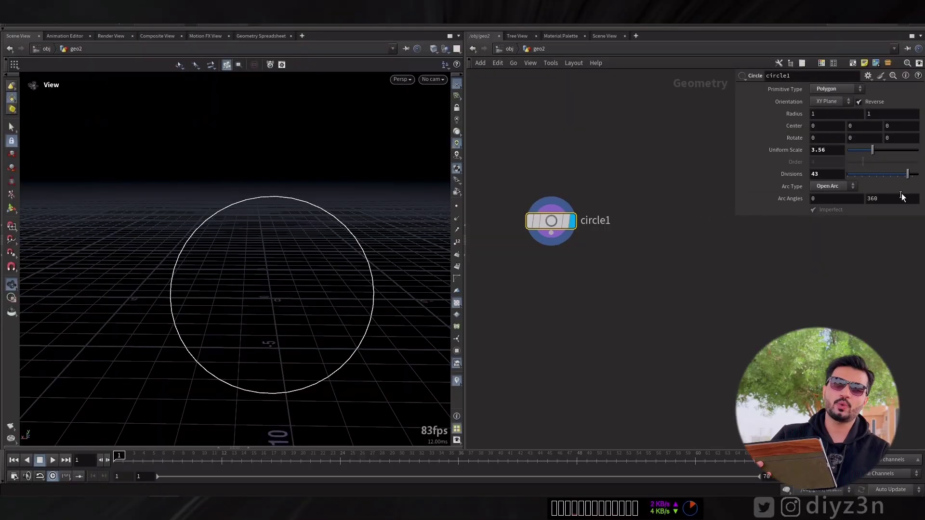
Set the circle's divisions to 16 and add a Transform node below circle1
left_click_drag(907, 174, 870, 177)
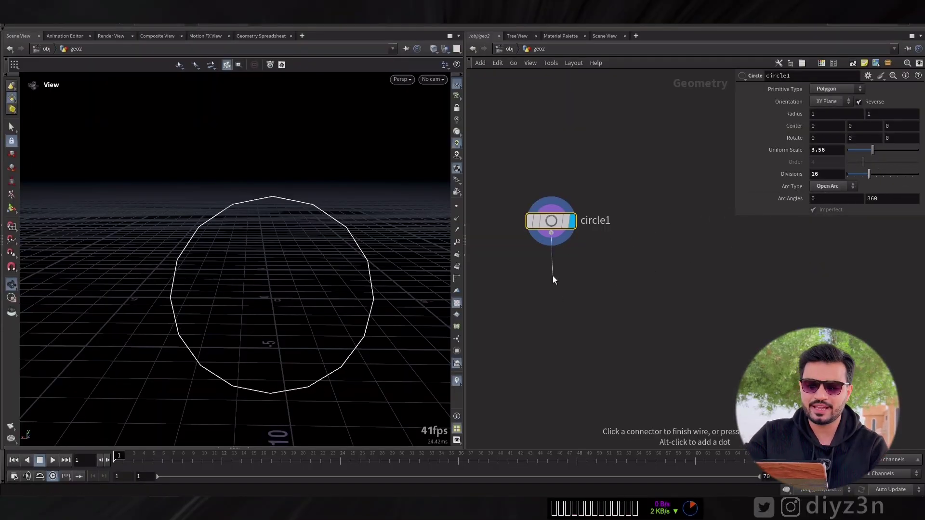
key("Tab")
type("tr")
left_click(628, 28)
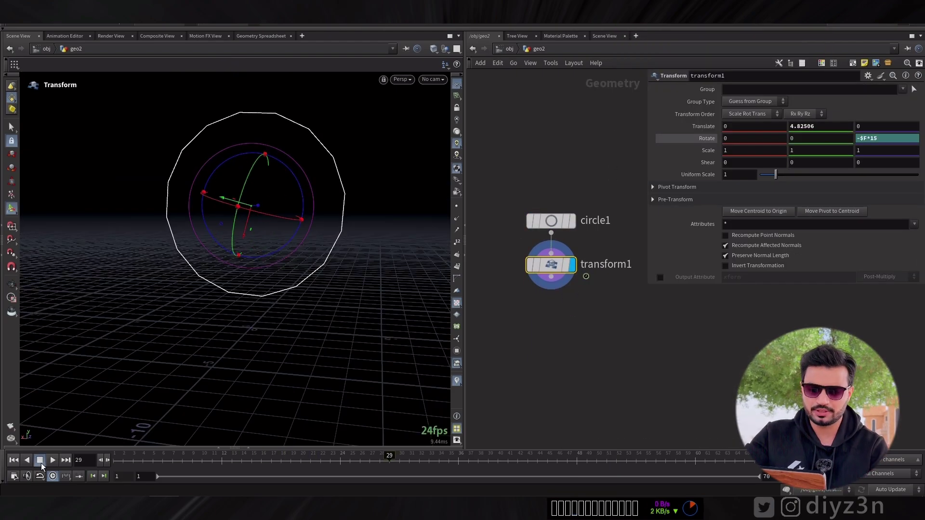
Return to the first frame and change the Transform node's Z rotation expression to -$F*10
left_click(16, 462)
left_click(884, 140)
key("BackSpace")
type("0")
key("Return")
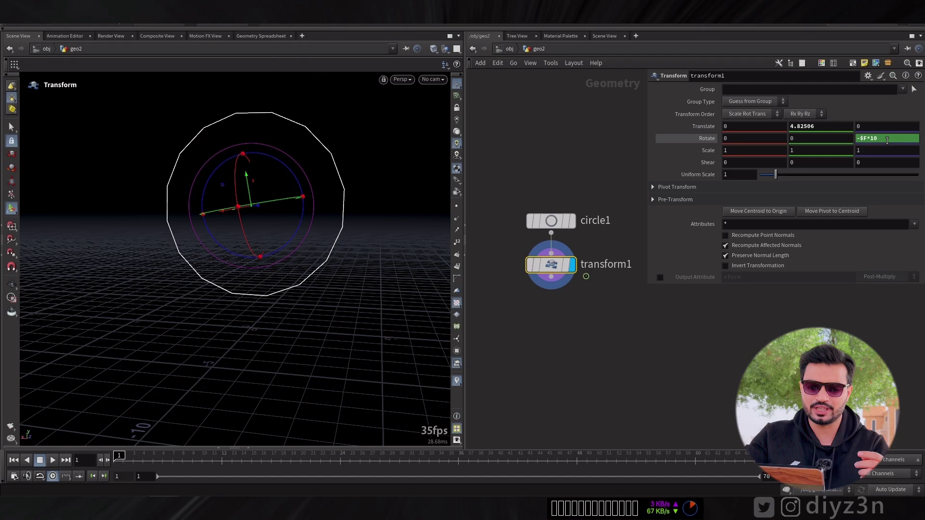
Add a Point Velocity node below transform1
middle_click_drag(523, 302, 500, 224)
key("Tab")
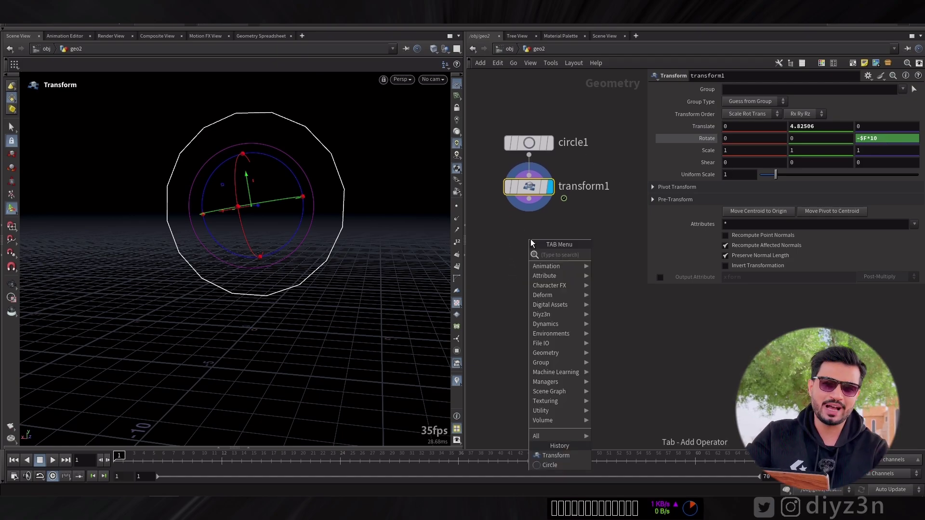
type("vel")
left_click(621, 228)
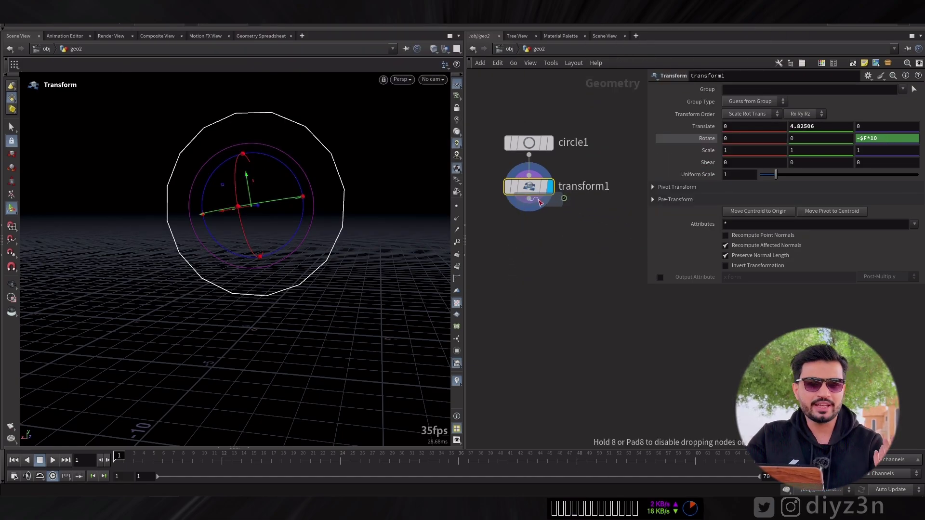
left_click(553, 240)
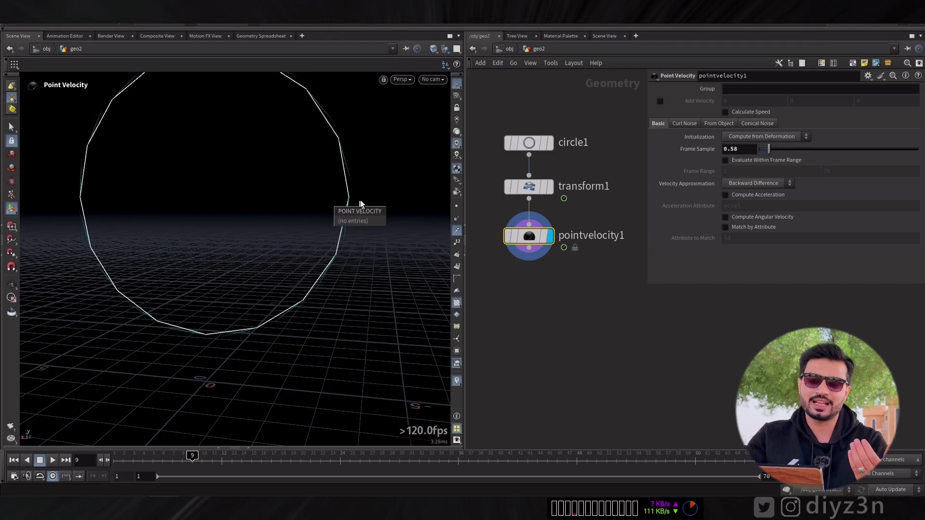
Add a SparkX node from the Diyz3n tools below pointvelocity1, connect it and display its output
key("space")
right_click_drag(366, 193, 308, 221)
middle_click_drag(547, 287, 544, 236)
key("Tab")
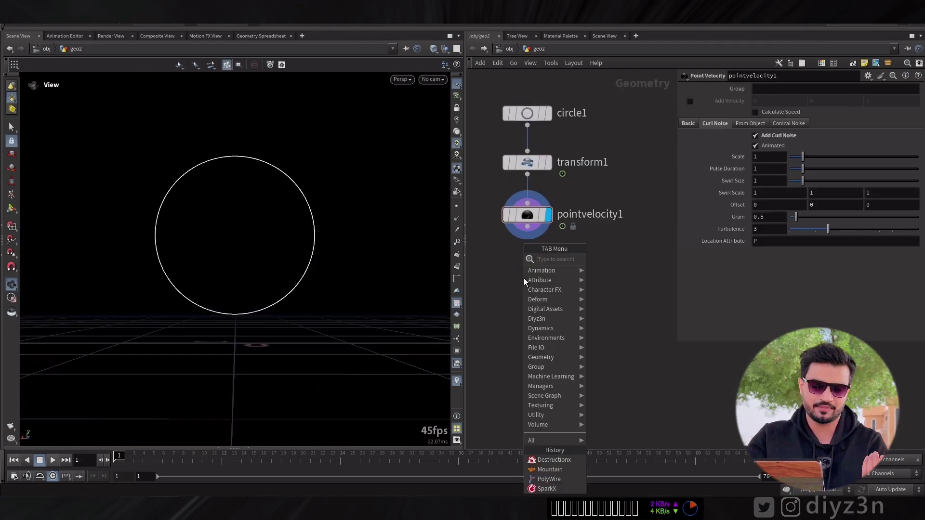
mouse_move(562, 320)
left_click(605, 330)
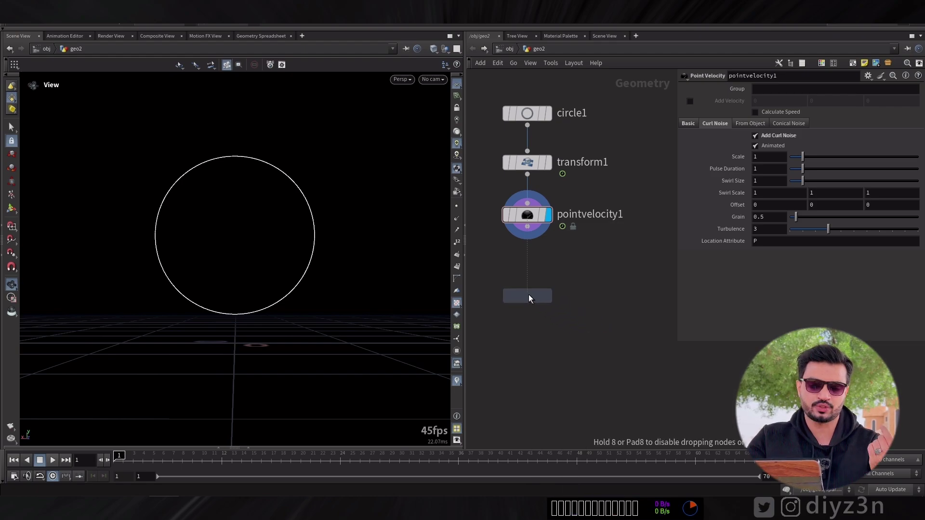
left_click(525, 280)
left_click_drag(525, 238, 527, 227)
left_click(549, 290)
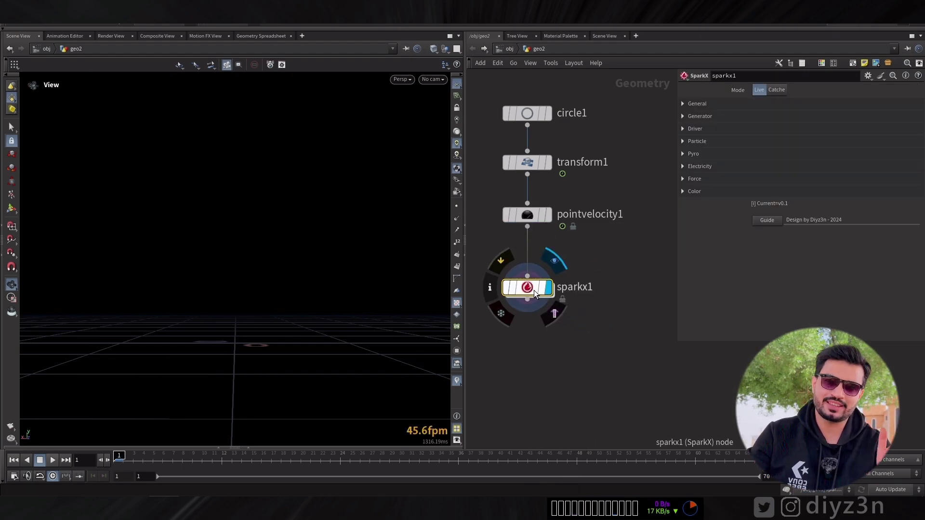
left_click_drag(530, 291, 529, 279)
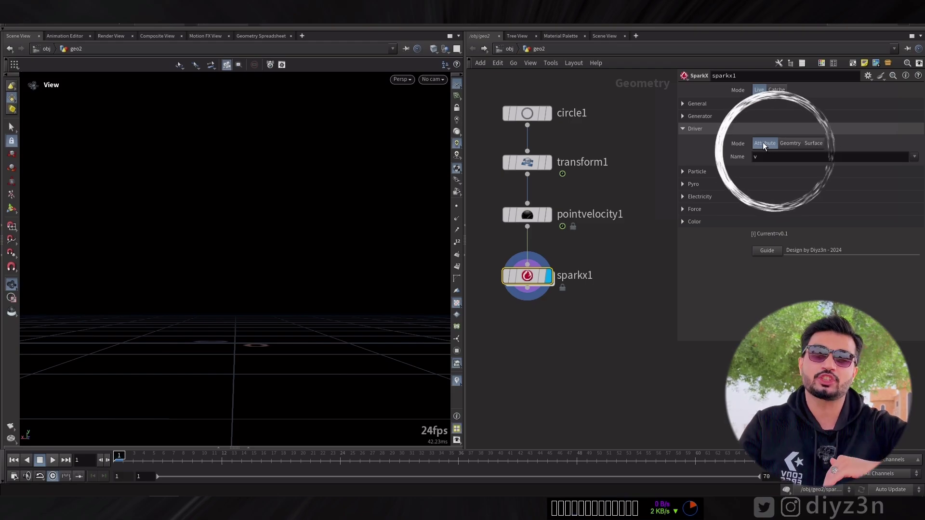
Enable Pyro on the SparkX node and set its behavior to Smook
left_click(707, 128)
left_click(708, 157)
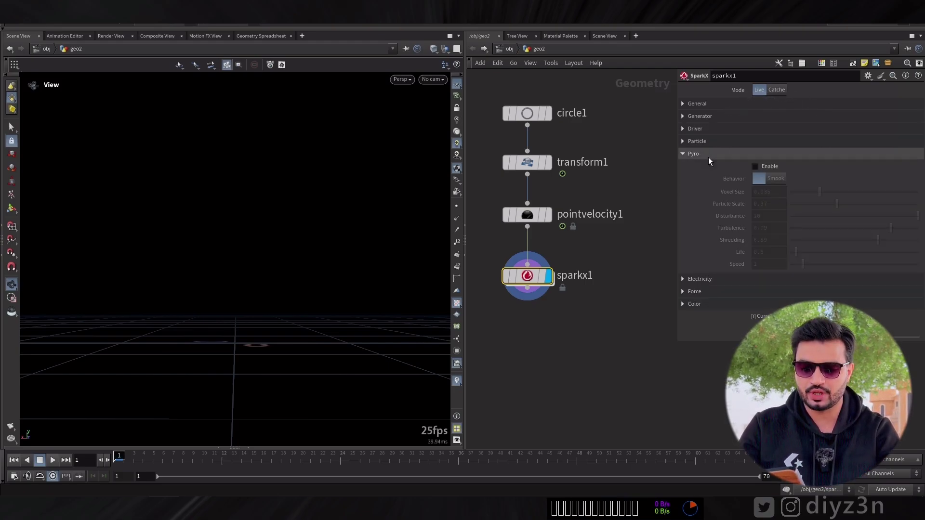
left_click(755, 166)
left_click(776, 178)
Play the first frames of the smoke simulation on the thin circle, stop it and return to the first frame
left_click(53, 460)
left_click(40, 460)
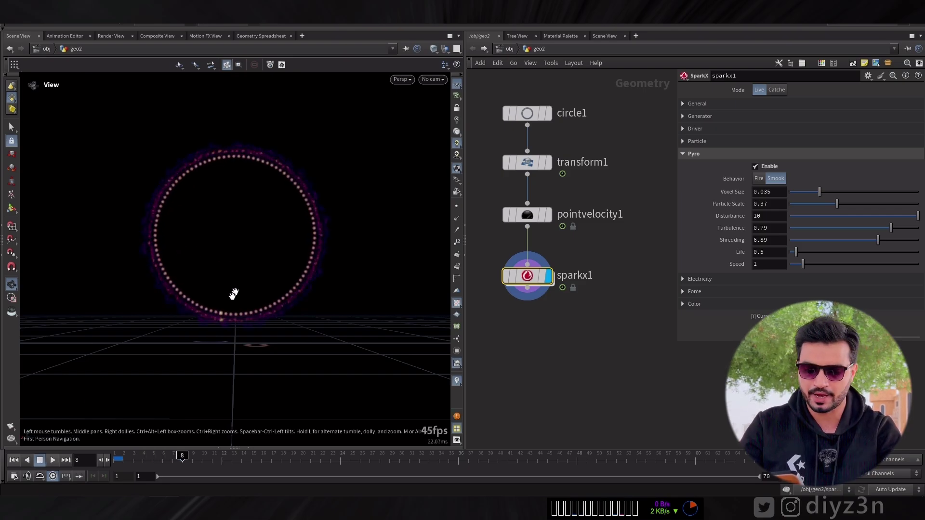
left_click(14, 460)
Insert a PolyWire node between transform1 and pointvelocity1, with a wire radius of 0.3 and 6 divisions
left_click_drag(526, 275, 527, 304)
left_click_drag(527, 214, 527, 249)
key("Tab")
type("wi")
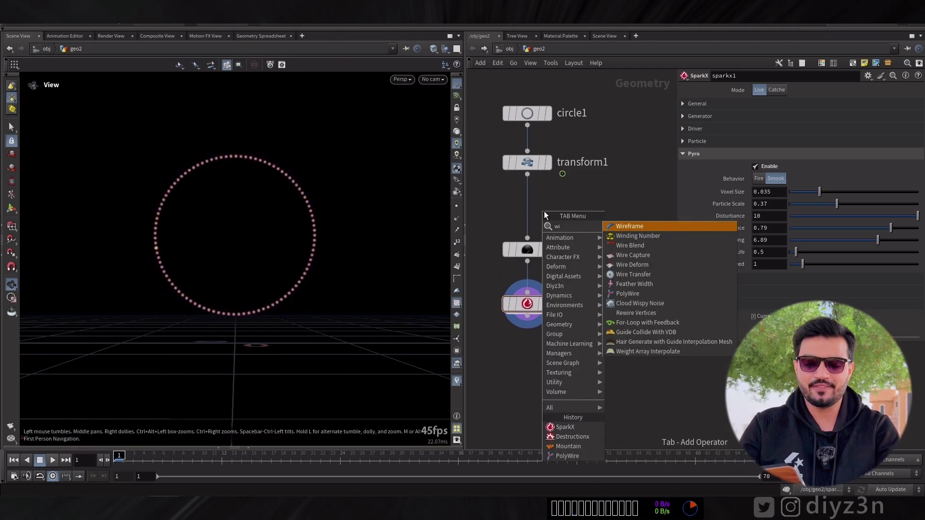
type("re")
left_click(622, 274)
left_click(527, 211)
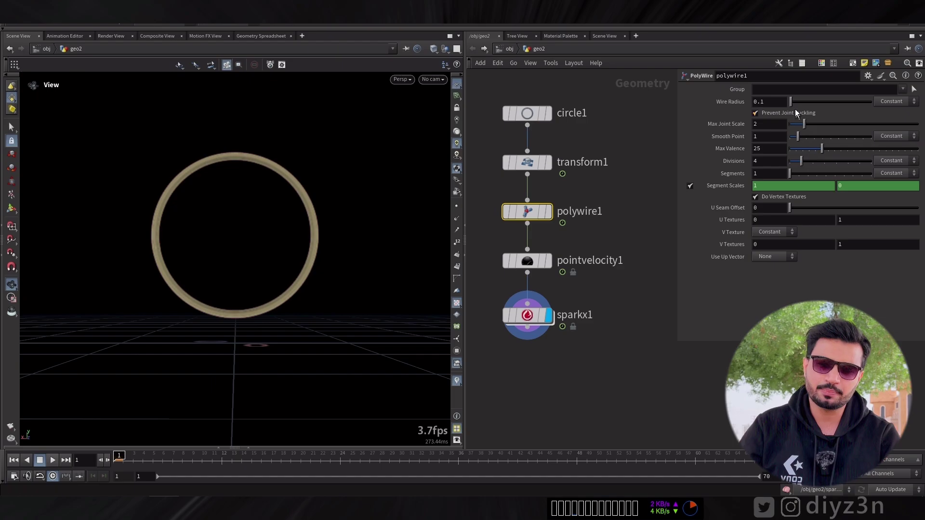
left_click_drag(791, 103, 793, 103)
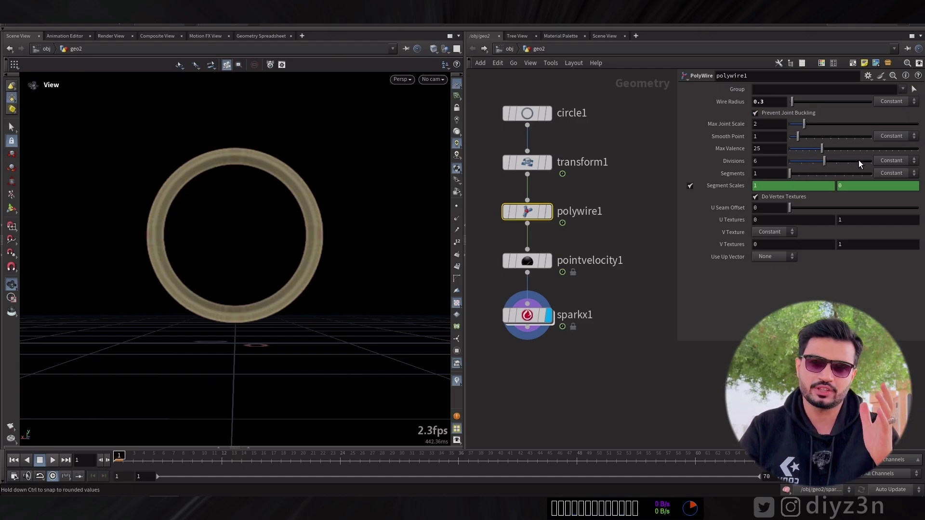
Select sparkx1, preview the smoke simulation on the thickened ring and rewind to the first frame
left_click(536, 312)
left_click(51, 460)
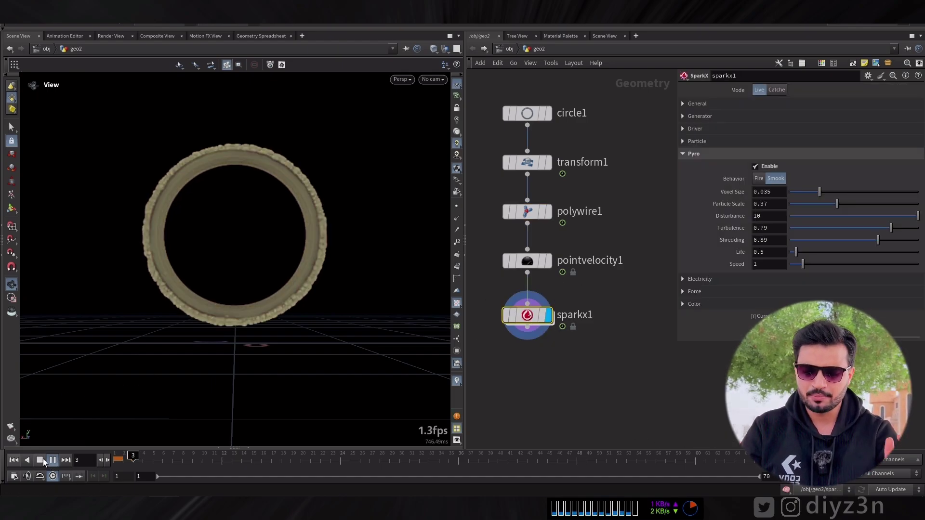
left_click(43, 459)
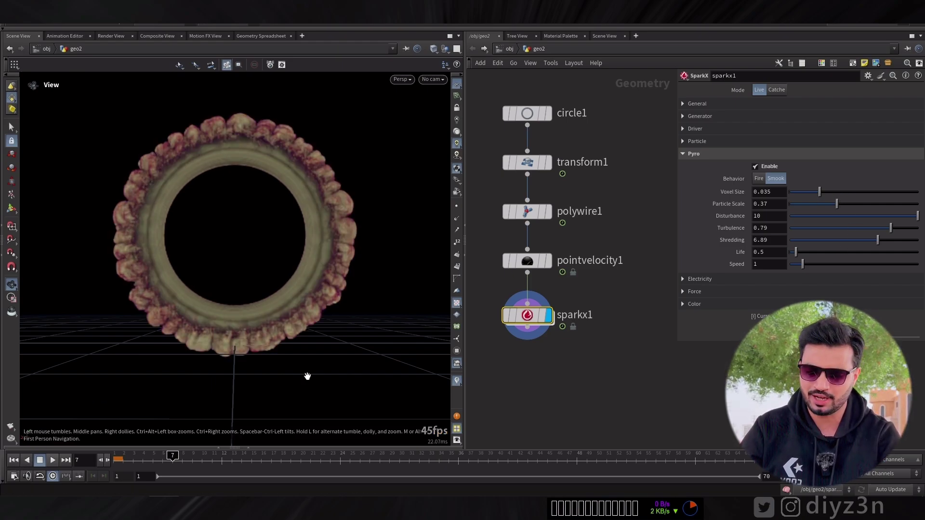
left_click(125, 461)
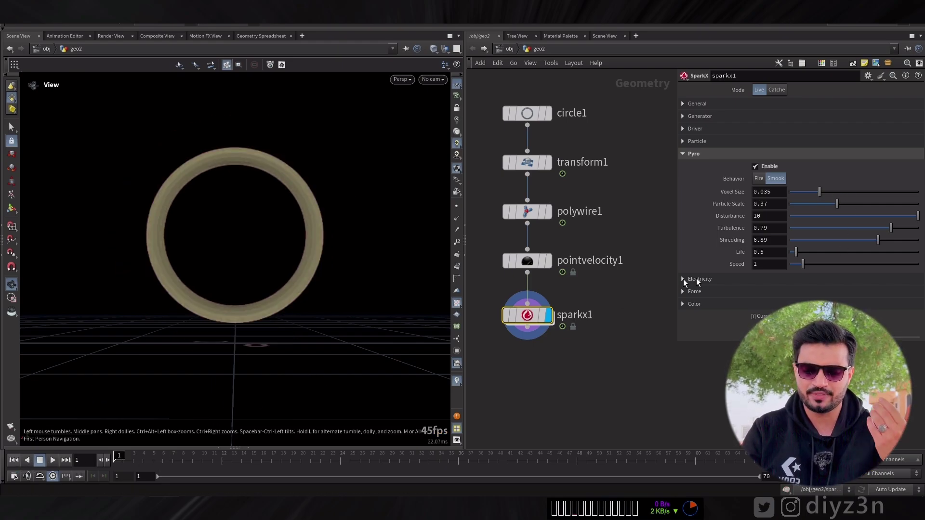
Set the Pyro voxel size to 0.0508 and particle scale to 0.301, and change the SparkX color ramp to black-to-white
left_click_drag(834, 202, 827, 204)
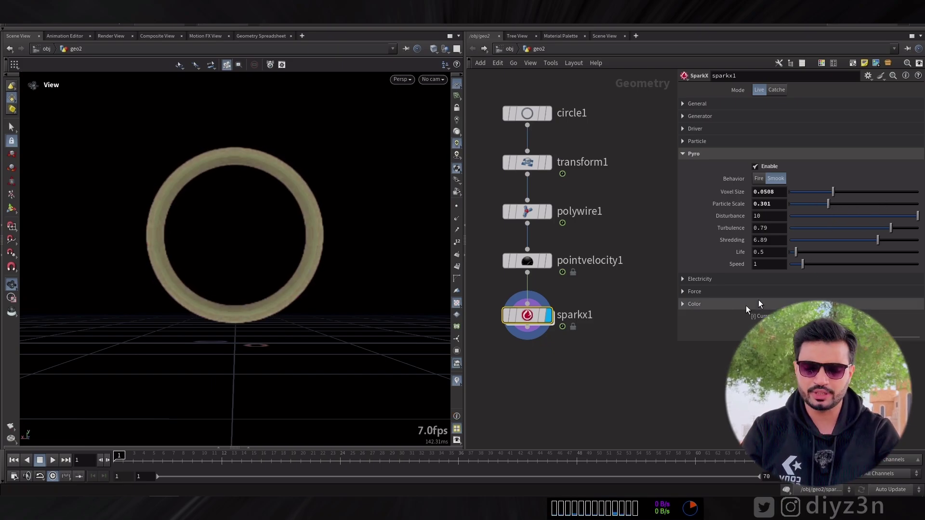
left_click(694, 304)
scroll(798, 203, "down", 1)
left_click(907, 288)
left_click(891, 300)
Play the simulation briefly to check the grey smoke, stop it and go back to the first frame
left_click(51, 460)
left_click(40, 460)
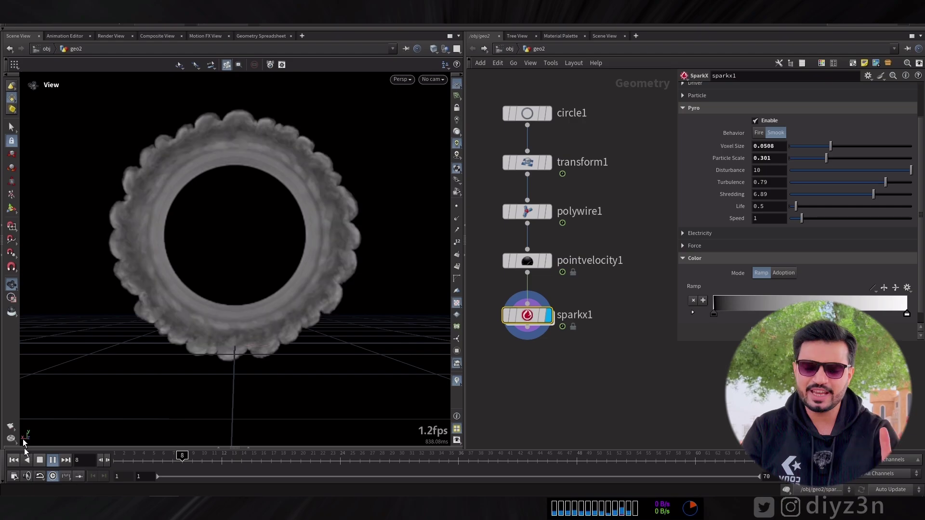
key("ctrl+Up")
Make room above pointvelocity1 and insert a Mountain node between it and polywire1
left_click_drag(533, 260, 530, 273)
left_click(548, 244)
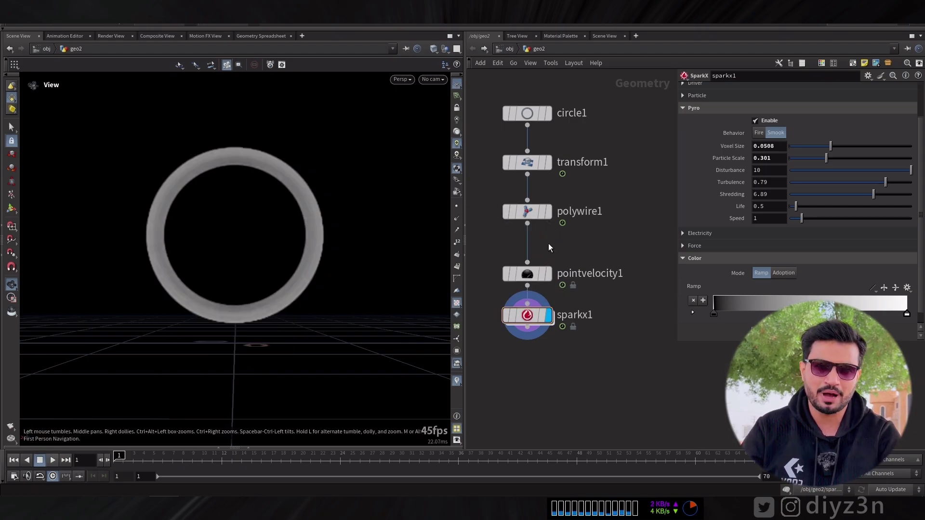
key("Tab")
type("mou")
key("Return")
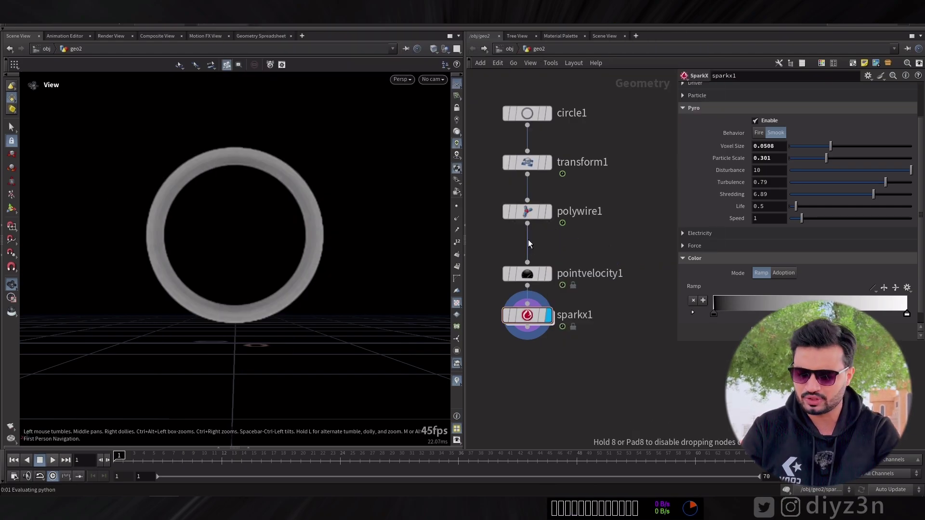
left_click(529, 243)
Animate the Mountain node's noise by setting its offset to the expression $F
left_click(767, 316)
type("$")
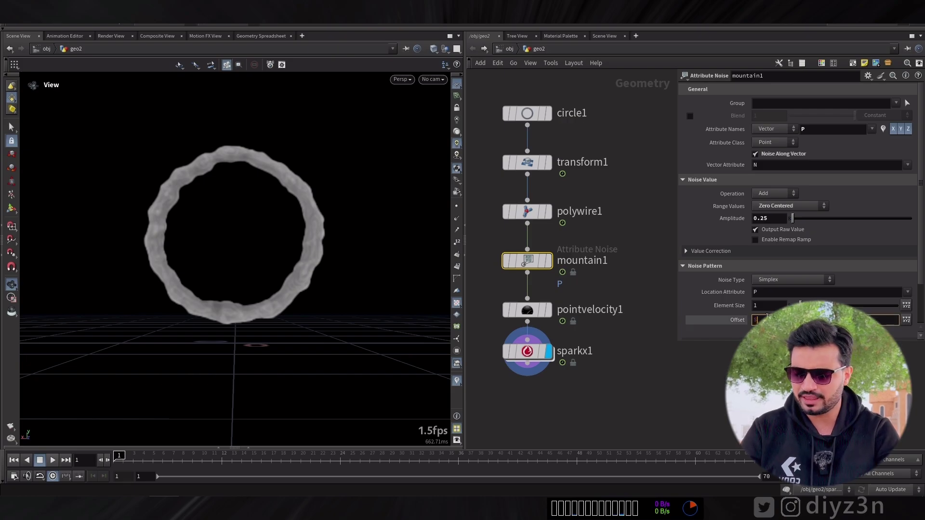
type("F")
key("Return")
Select sparkx1, preview the smoke with the animated noise and rewind to the first frame
left_click(534, 354)
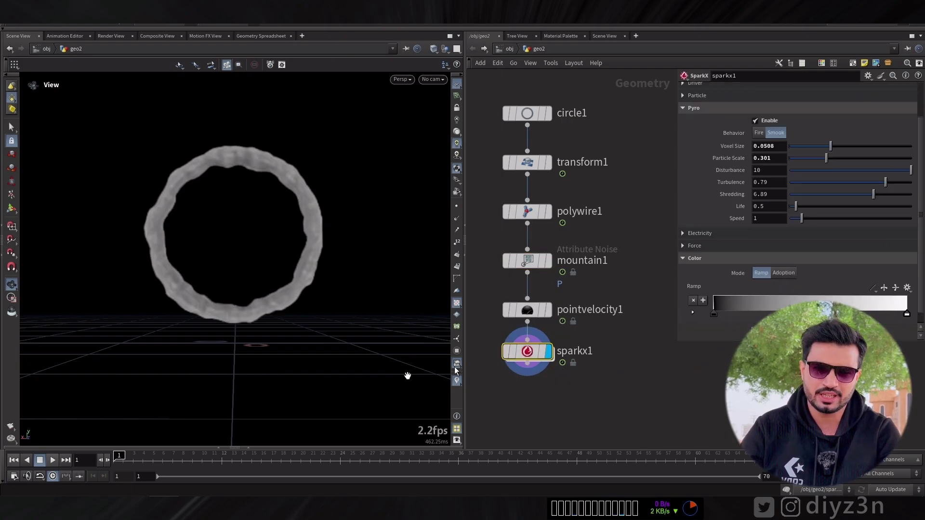
left_click(50, 461)
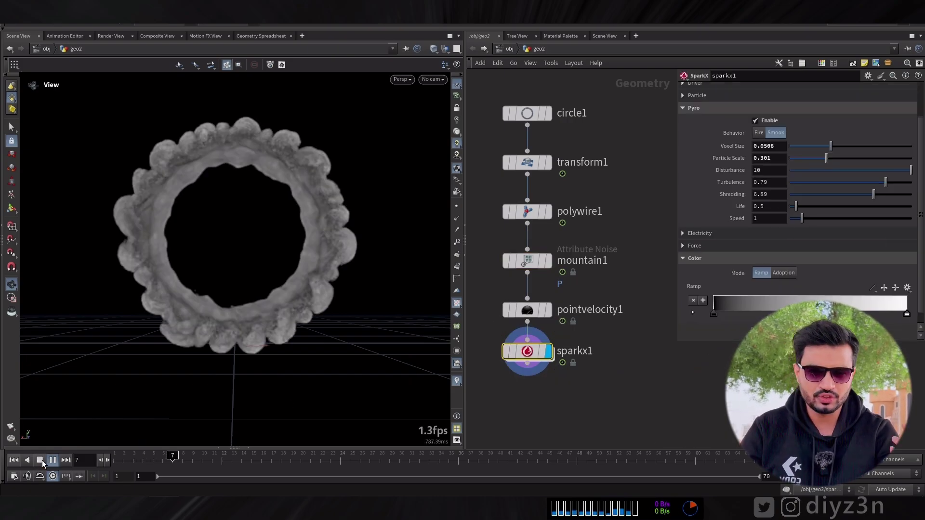
left_click(42, 461)
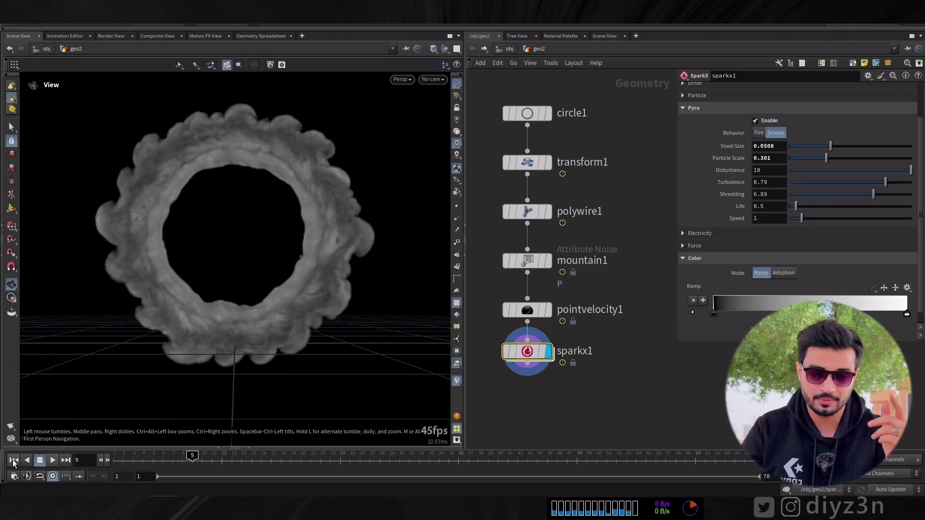
left_click(13, 461)
Set the SparkX Pyro speed to 0.1
left_click(779, 215)
type(".1")
key("Return")
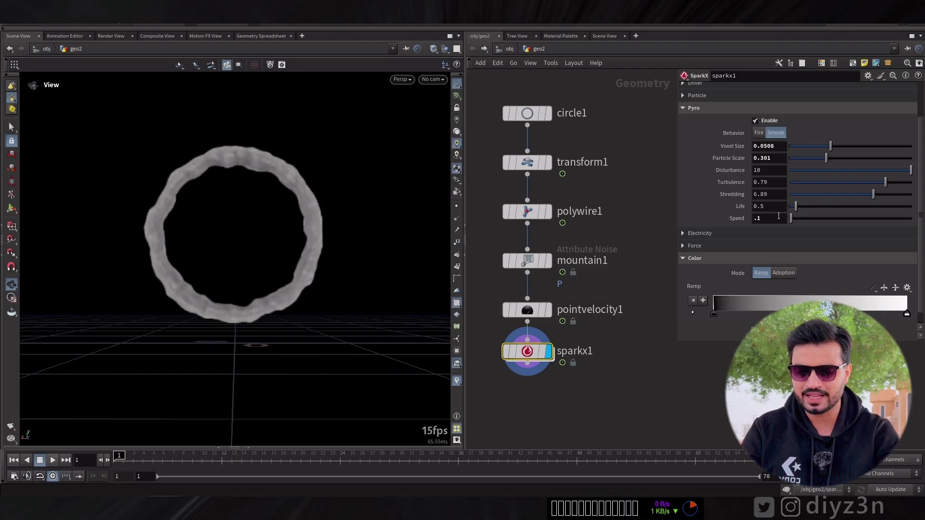
Play the slowed smoke simulation, stop it after several frames and return to the first frame
left_click(52, 460)
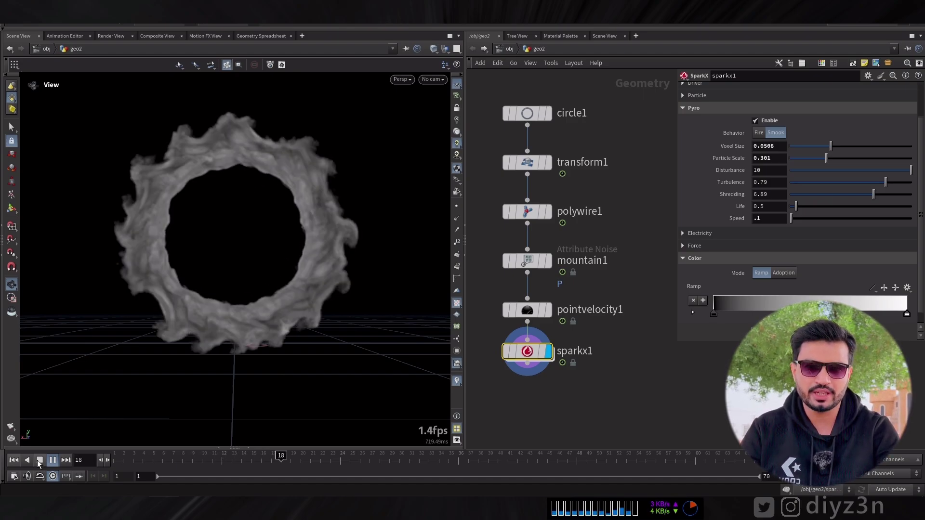
left_click(38, 461)
key("ctrl+Up")
Open the Force settings of the SparkX node
scroll(784, 254, "down", 2)
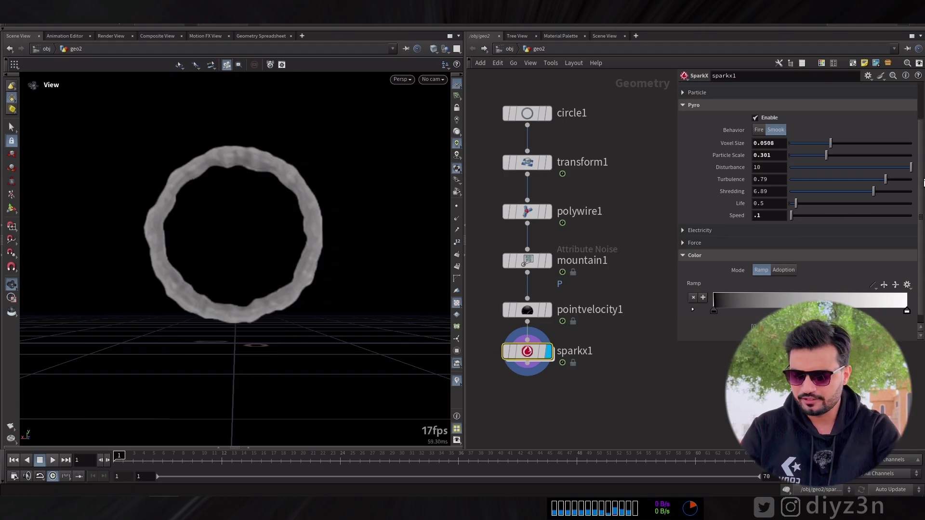
left_click(695, 246)
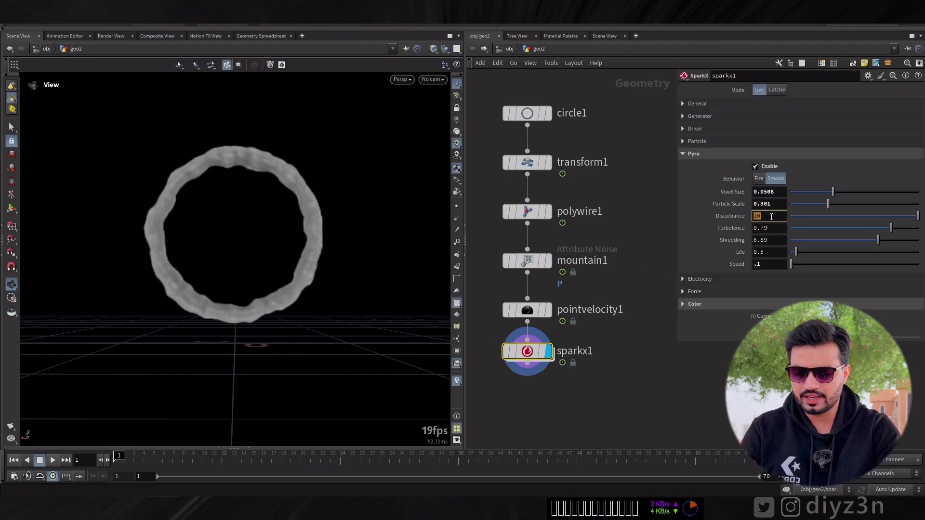
left_click(694, 292)
scroll(795, 289, "down", 2)
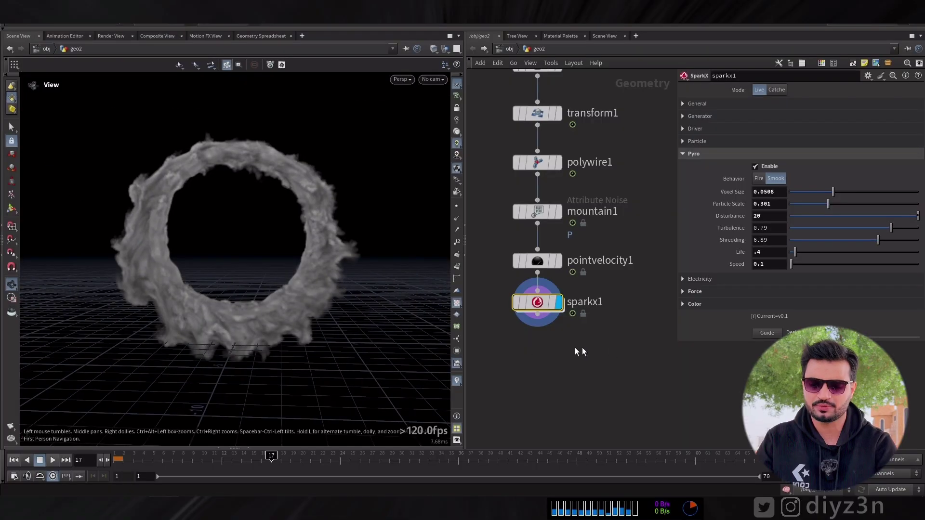
Add a Box node beside polywire1 and rename it Ground
middle_click_drag(649, 164, 614, 210)
key("Tab")
type("bo")
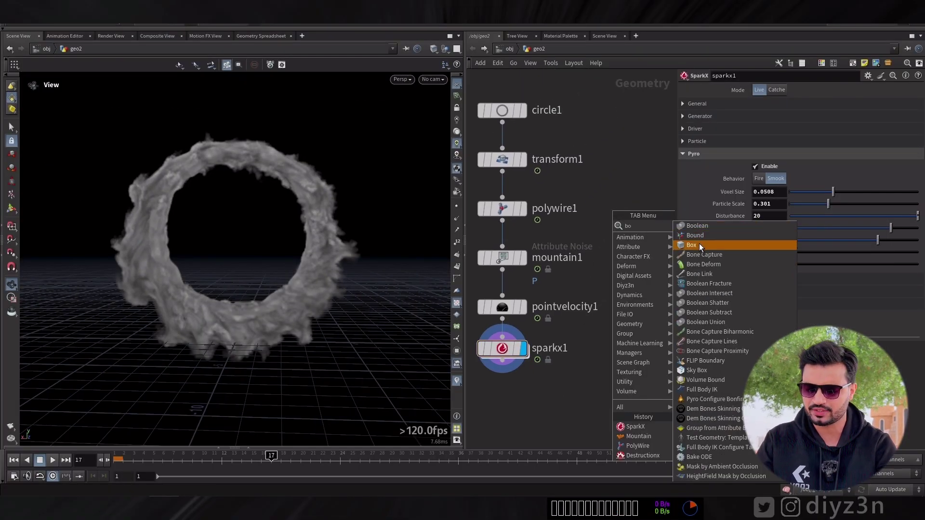
left_click(700, 246)
left_click(605, 210)
left_click(645, 210)
type("Ground")
key("Return")
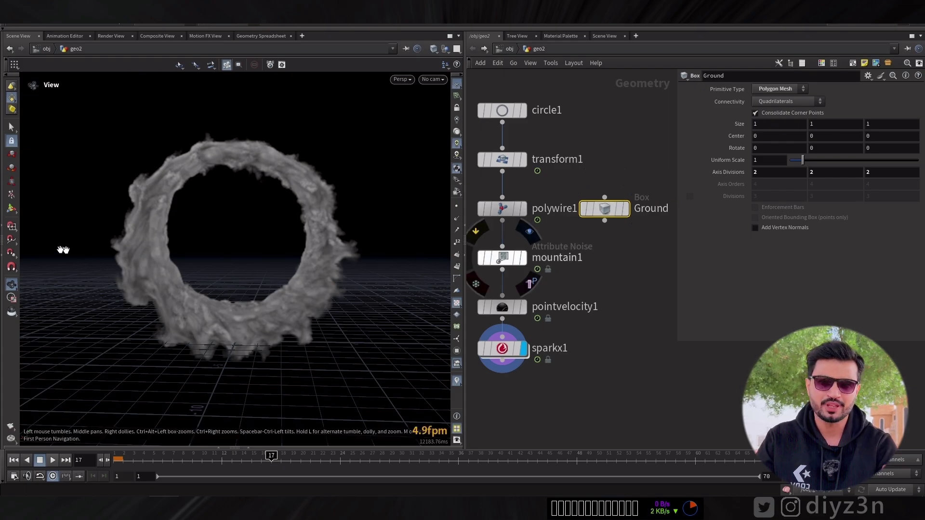
key("Return")
Assign the Ground box as the collision object in sparkx1's General settings and return to the first frame
left_click_drag(262, 341, 239, 313)
left_click_drag(393, 342, 426, 352, "shift")
left_click_drag(335, 346, 424, 366)
middle_click_drag(739, 172, 771, 173)
left_click(505, 348)
left_click(693, 154)
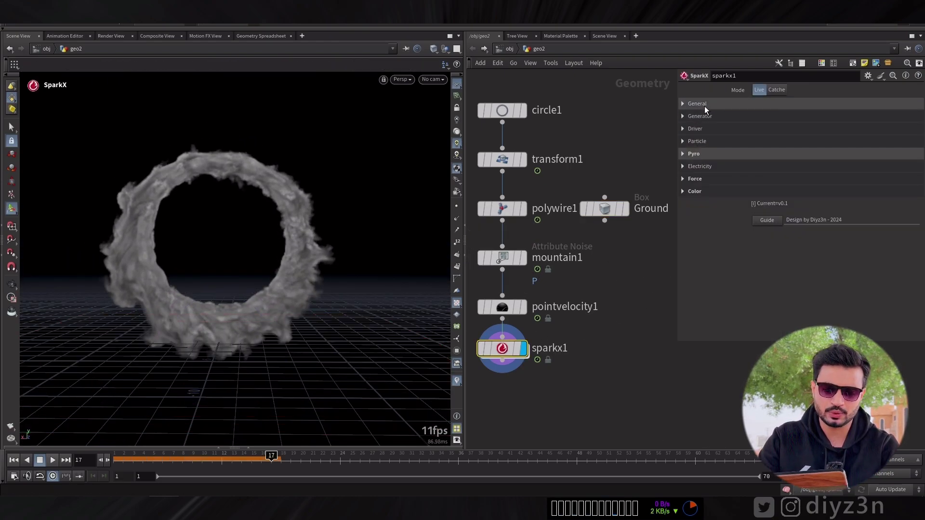
left_click(697, 104)
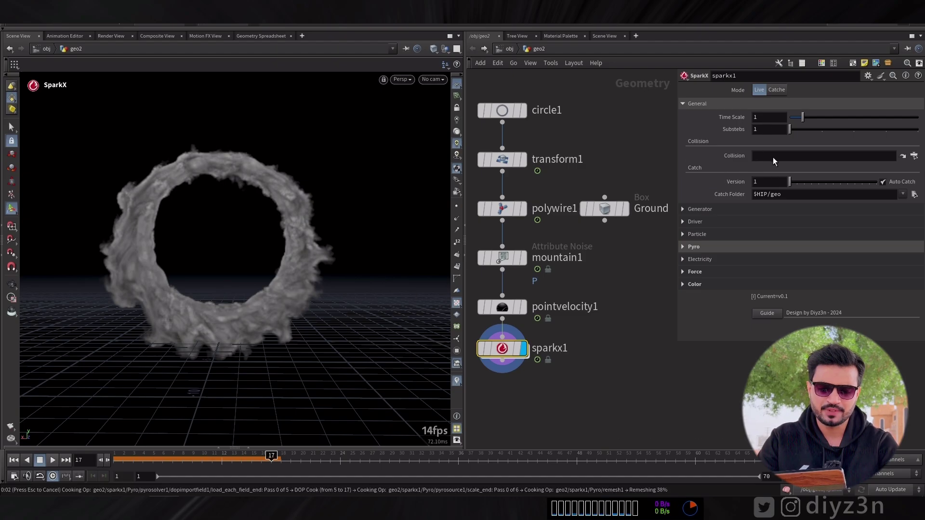
left_click(14, 460)
left_click(697, 103)
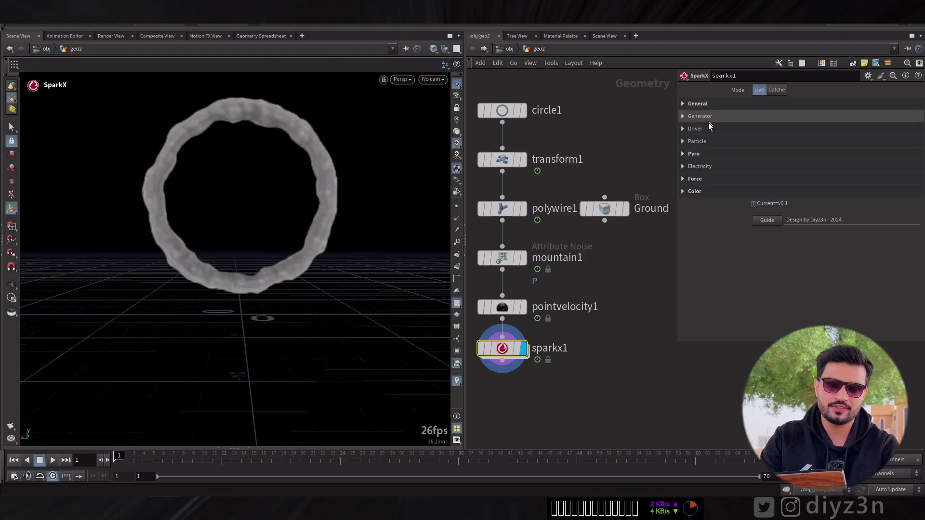
Play the Pyro smoke colliding with the ground for about 20 frames and return to the first frame
left_click(705, 154)
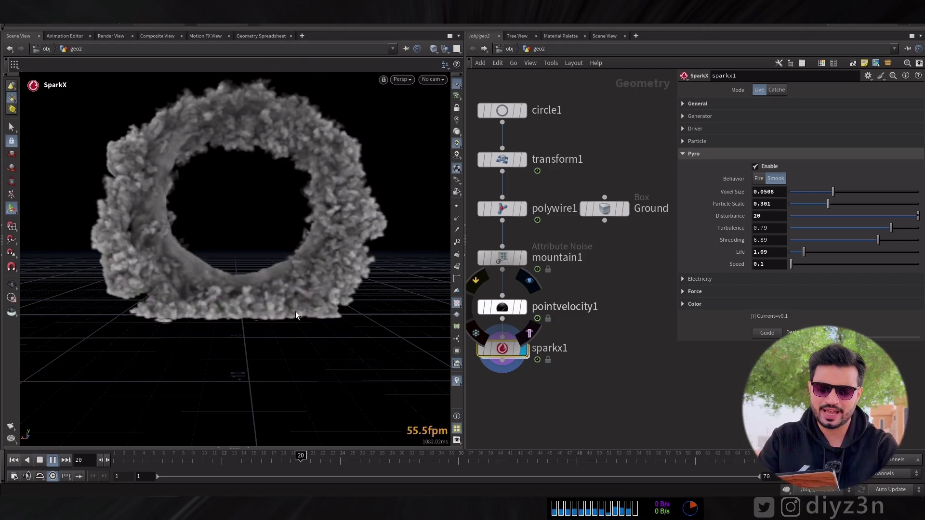
left_click(15, 460)
double_click(764, 256)
left_click(693, 154)
Rename the sparkx1 node to Smoke_01 and set its mode to Catche
double_click(553, 348)
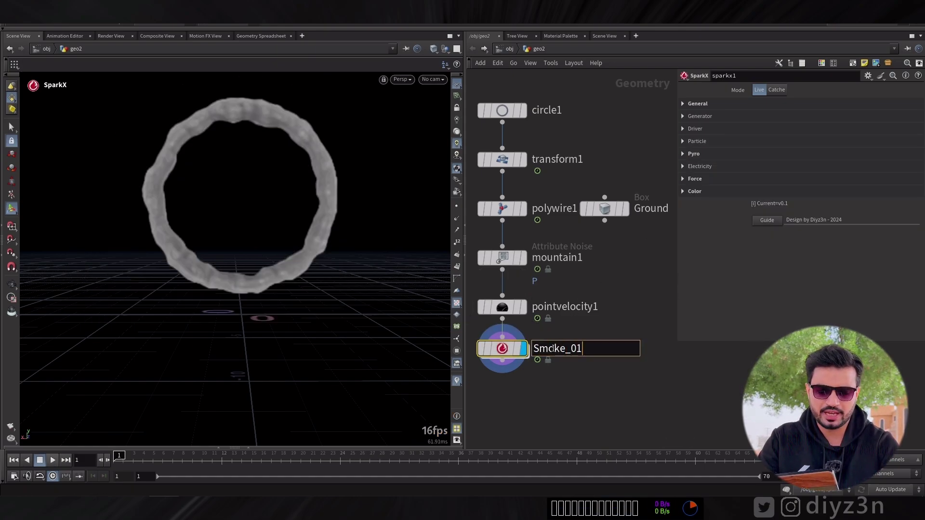
type("Smoke_01")
key("Return")
left_click(772, 91)
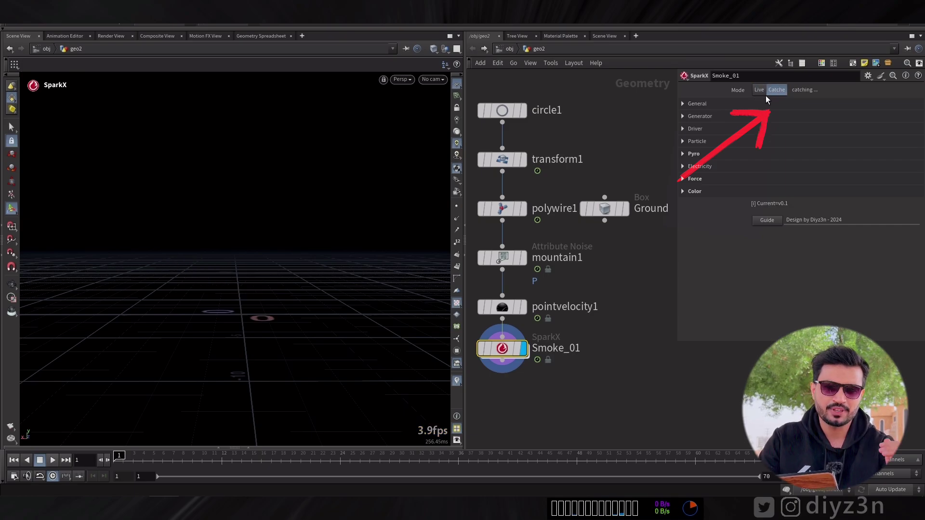
Move the Smoke_01 node down and to the left of pointvelocity1, and scrub the timeline to frame 5 to cache the smoke
middle_click_drag(528, 403, 547, 380)
scroll(611, 384, "down", 1)
left_click_drag(542, 340, 504, 361)
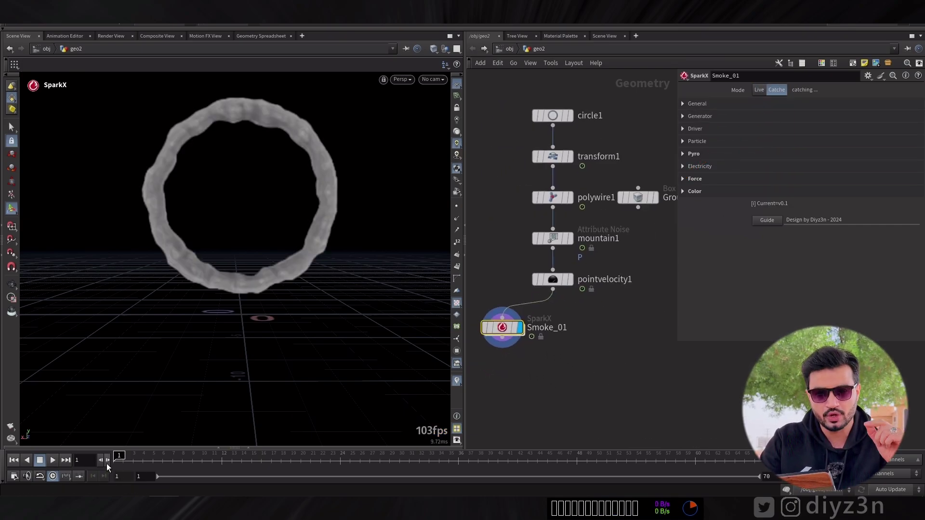
left_click_drag(116, 464, 153, 462)
Review the version and folder settings for Smoke_01's cache and return to the first frame
left_click(697, 104)
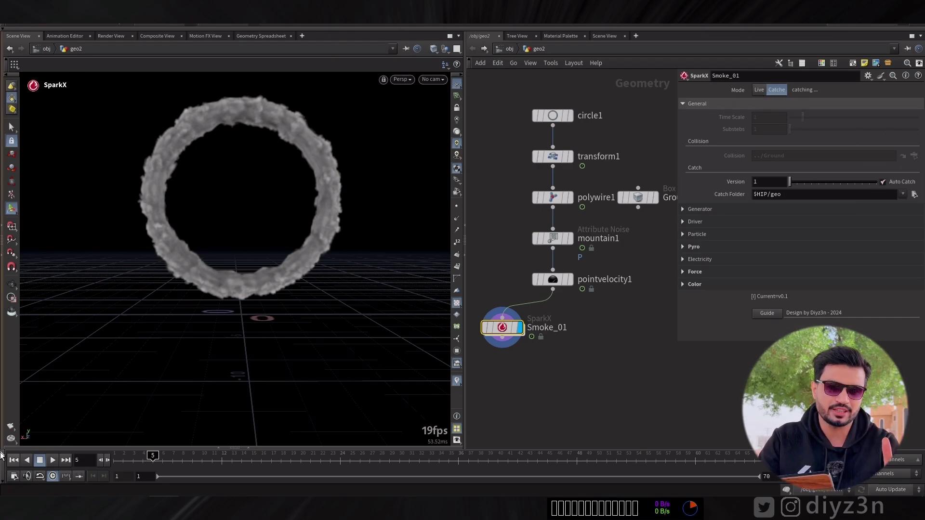
left_click(13, 460)
left_click(713, 102)
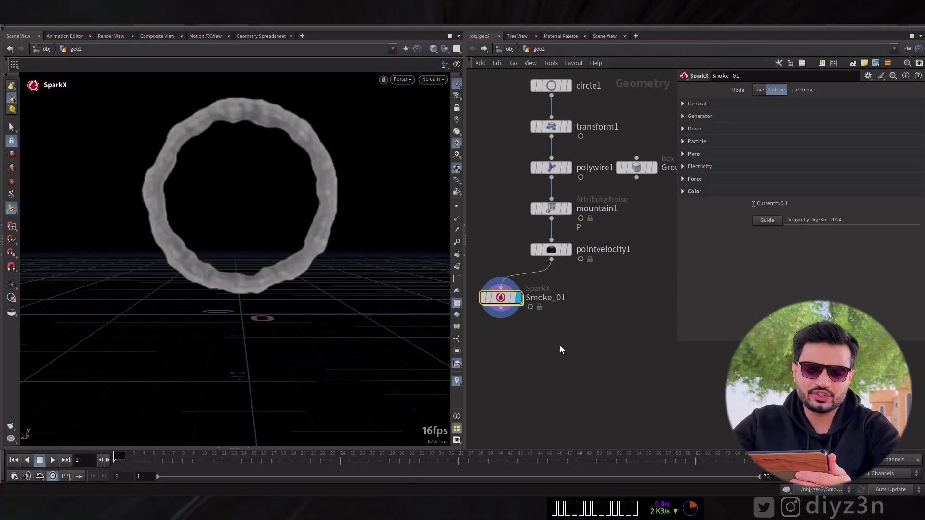
Add a second SparkX node beside Smoke_01, connect it to pointvelocity1 and display it
right_click(560, 346)
key("Escape")
key("Tab")
mouse_move(593, 310)
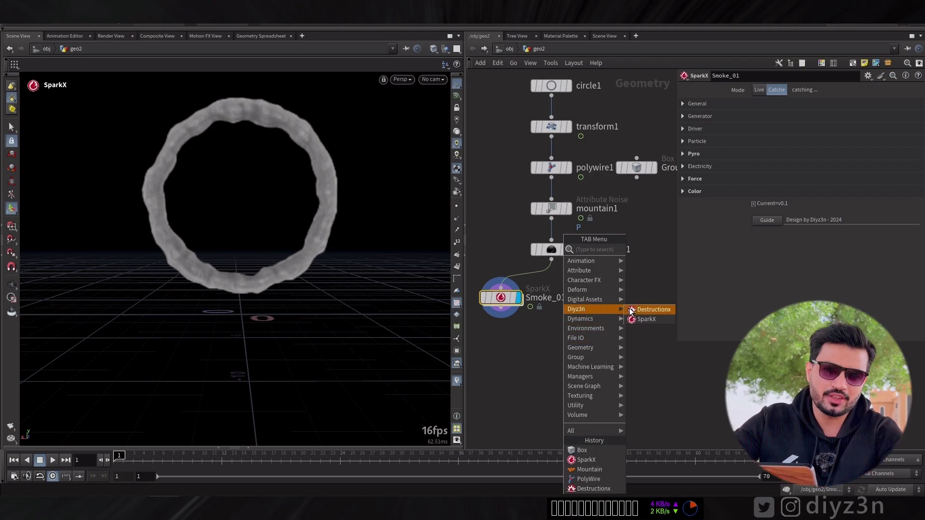
left_click(645, 319)
left_click(650, 320)
left_click_drag(597, 322, 610, 304)
left_click(610, 312)
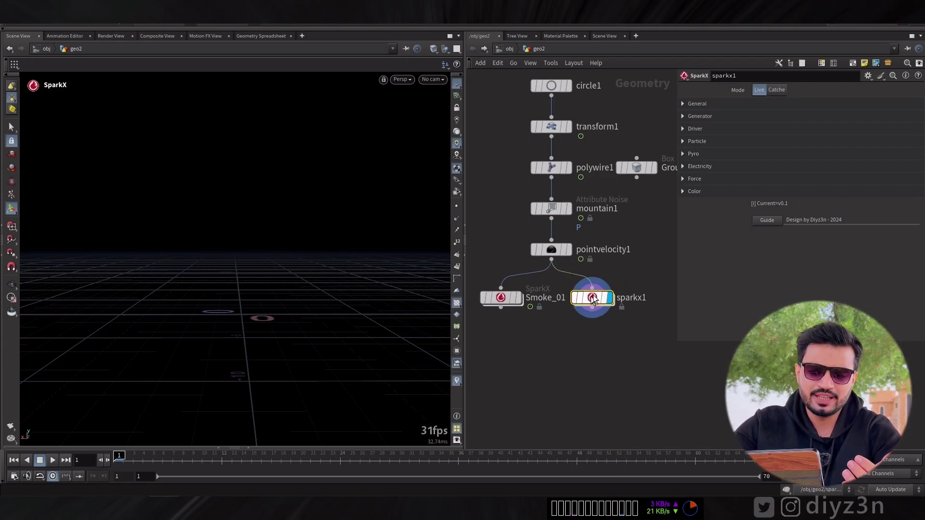
Enable Electricity on the new SparkX node, preview it up to frame 17 and set the electricity length to 9
left_click(719, 167)
left_click(755, 179)
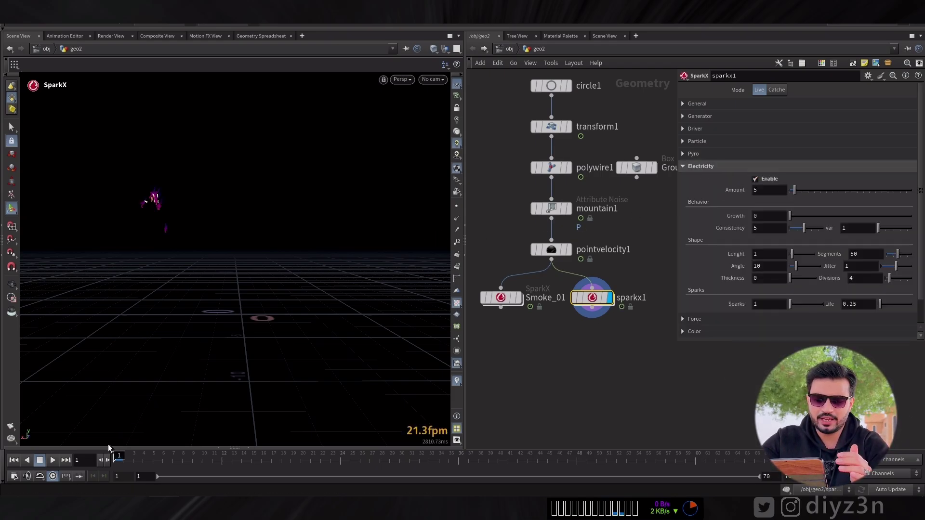
left_click(52, 462)
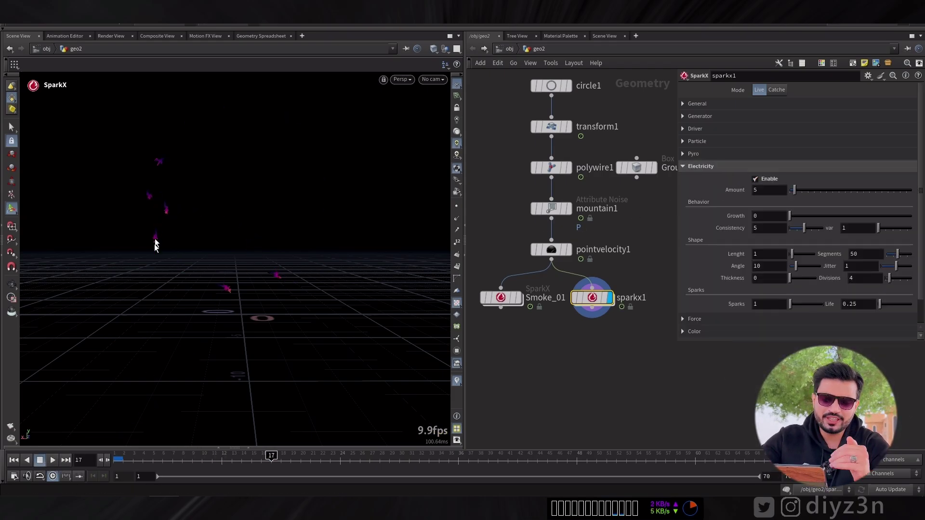
left_click_drag(792, 253, 812, 254)
scroll(918, 265, "down", 2)
Simplify the electricity's color ramp to a two-color gradient from yellow to white
left_click(852, 305)
scroll(855, 313, "down", 3)
left_click(906, 275)
left_click(895, 362)
key("Delete")
double_click(714, 299)
left_click(711, 233)
left_click(847, 197)
mouse_move(714, 300)
left_mouse_down()
mouse_move(874, 292)
mouse_move(714, 292)
left_mouse_up()
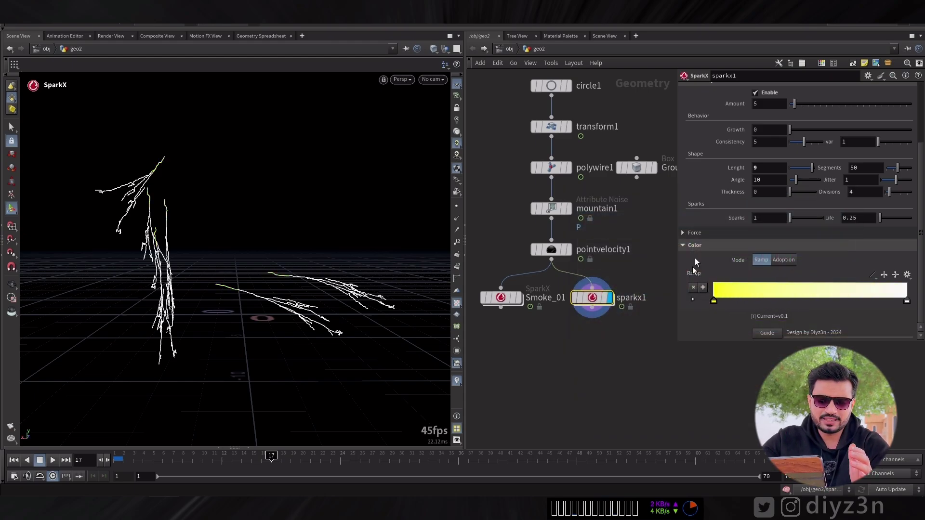
Set the SparkX driver mode to Geometry, with the Ground box as target, and return to the first frame
scroll(734, 195, "up", 3)
left_click(708, 166)
left_click(695, 128)
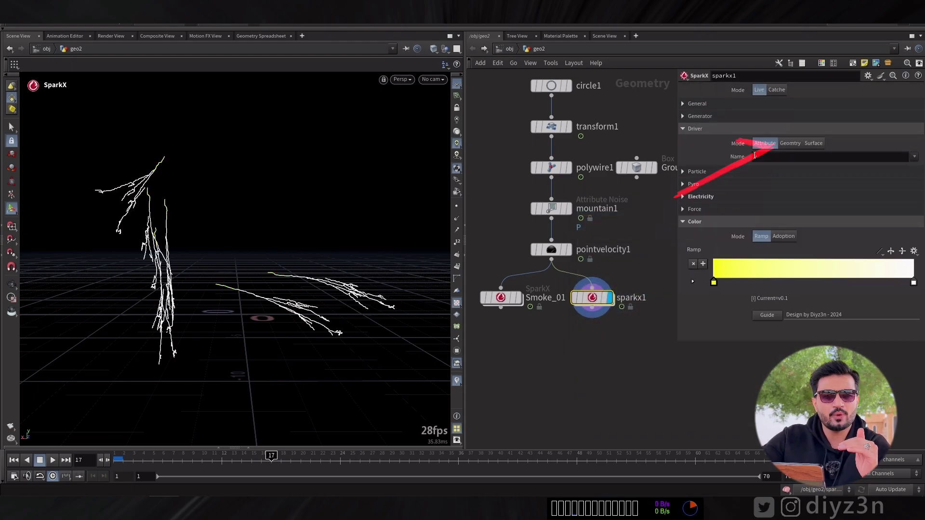
left_click(790, 144)
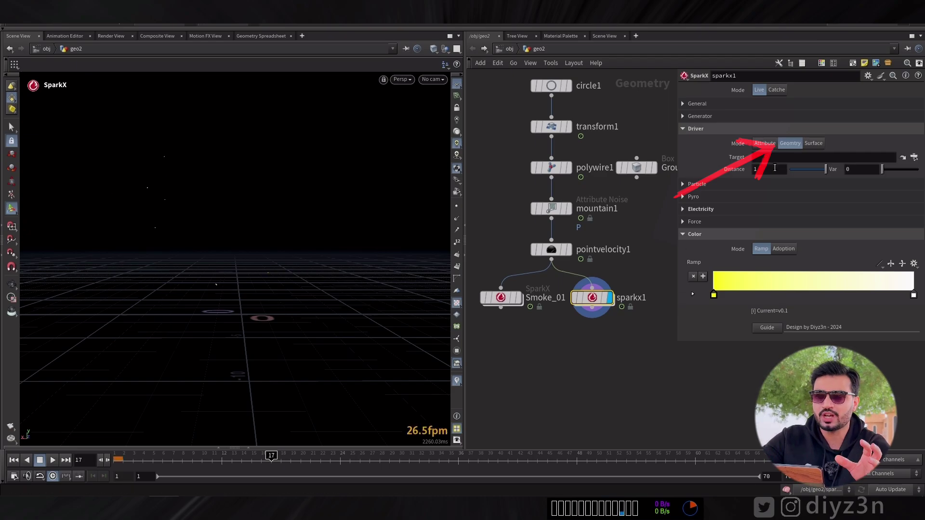
left_click(14, 464)
left_click_drag(637, 167, 771, 158)
Set the electricity shape to length 1.5, jitter .5 and angle 16.7
left_click(703, 235)
left_click(700, 210)
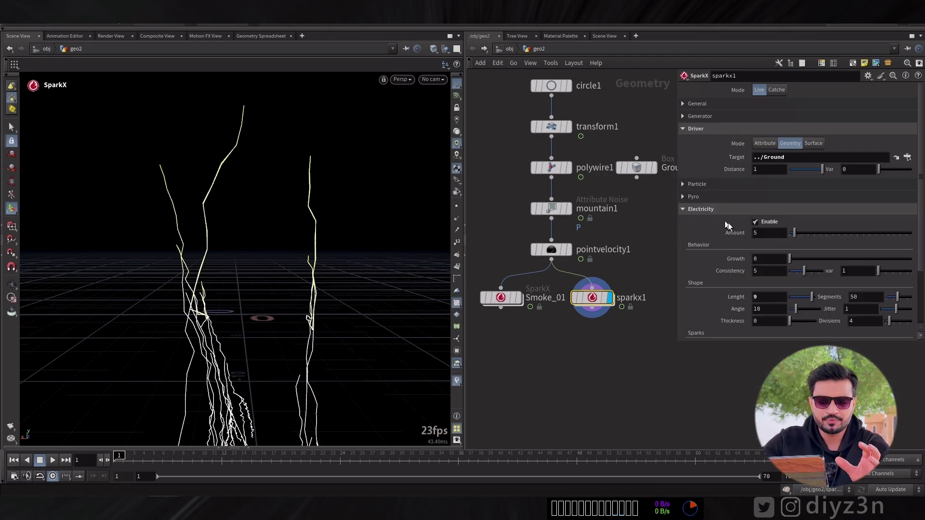
left_click_drag(791, 297, 796, 298)
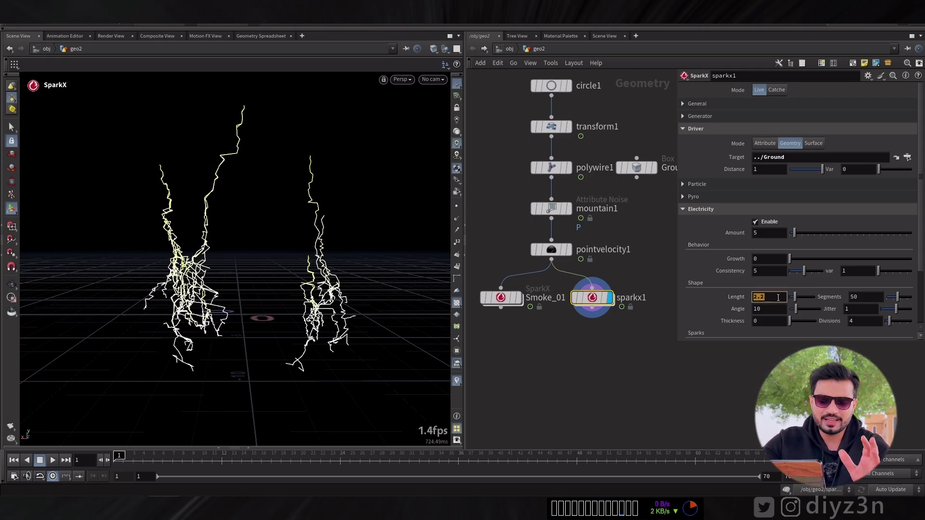
key("Return")
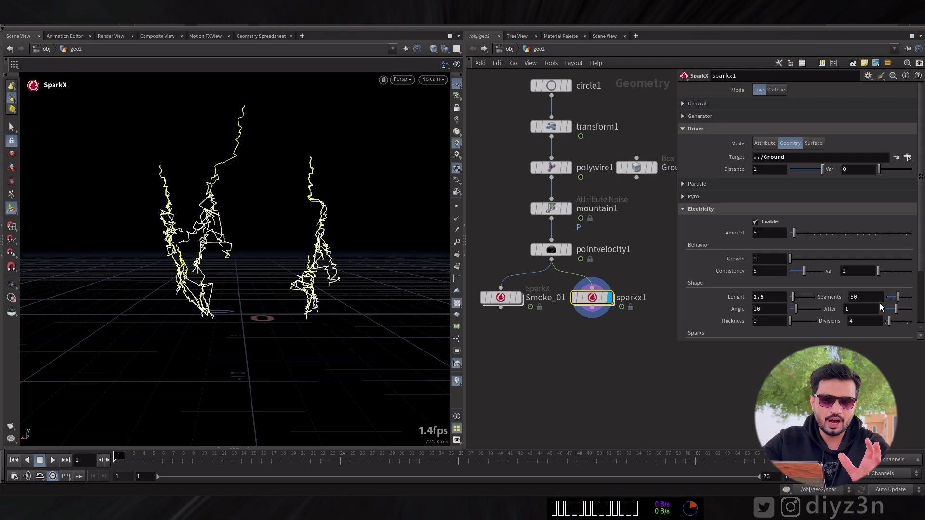
key("Return")
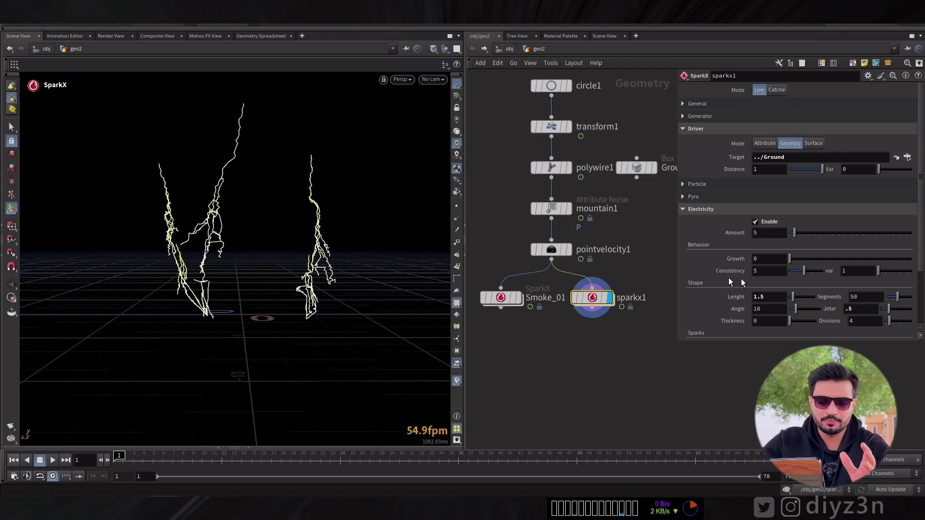
left_click(799, 311)
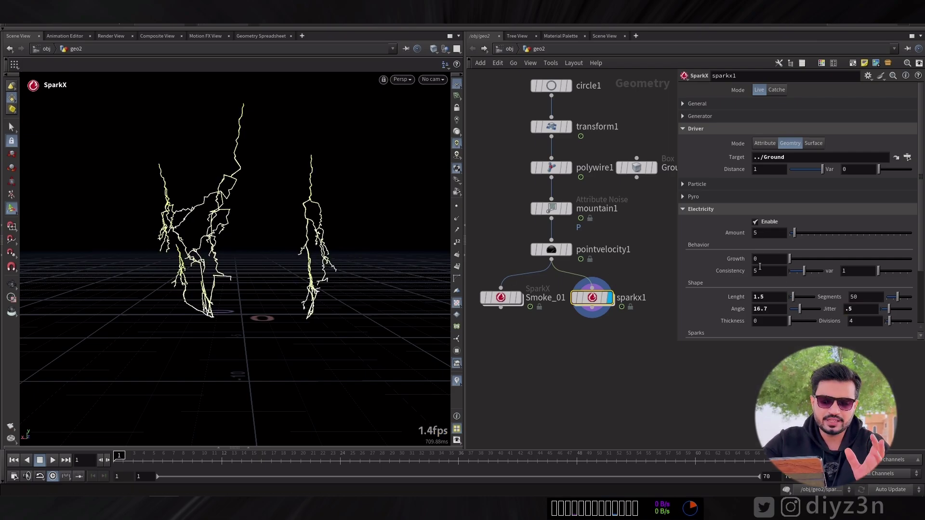
Try the electricity animation with a consistency of 1 and return to the first frame
left_click(43, 460)
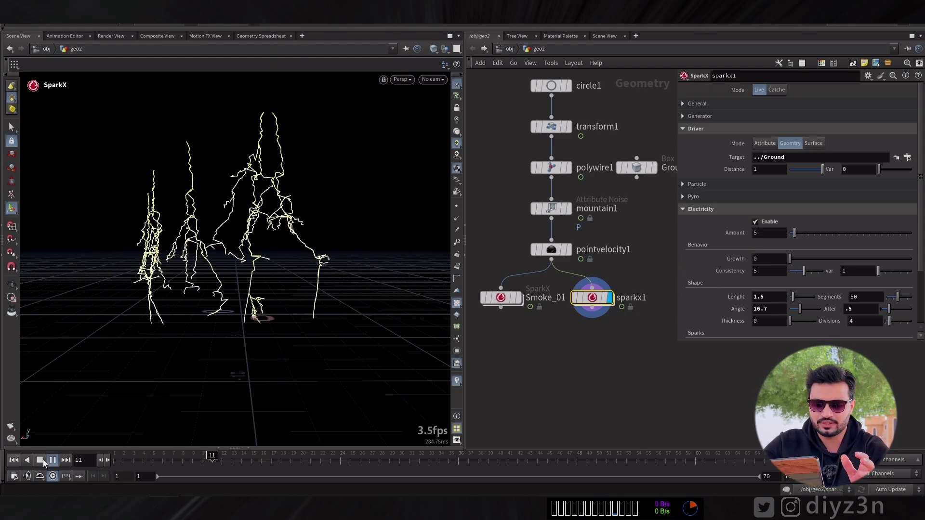
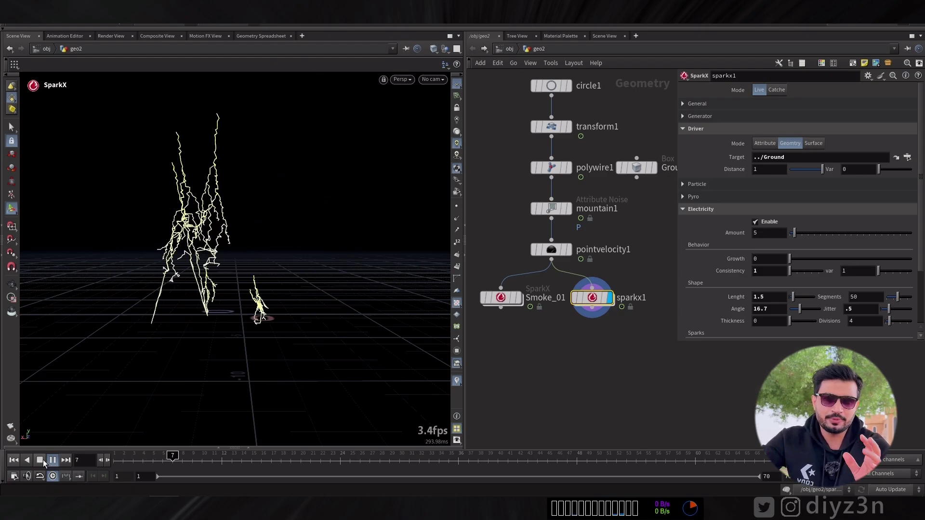
left_click(40, 459)
left_click(14, 460)
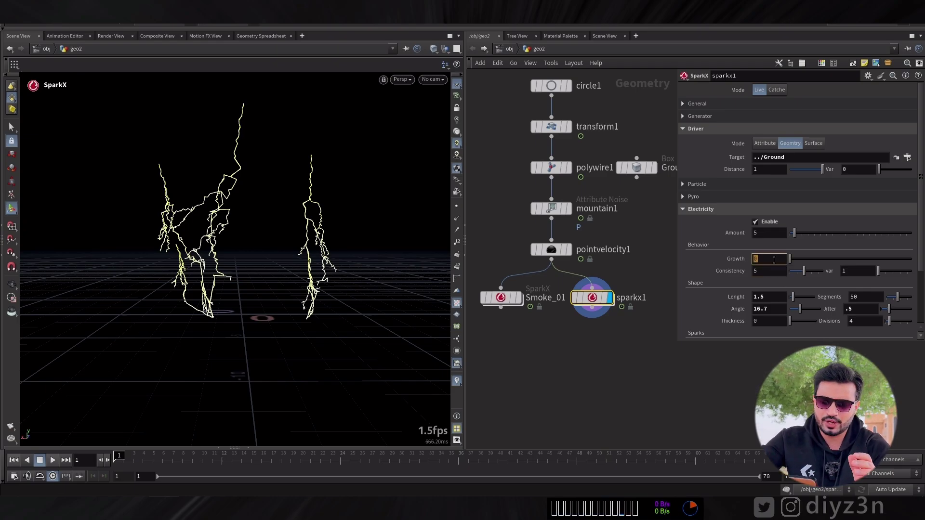
Set the electricity growth to 1, consistency to 8 and its variation to 3, playing the animation to check it
left_click(51, 461)
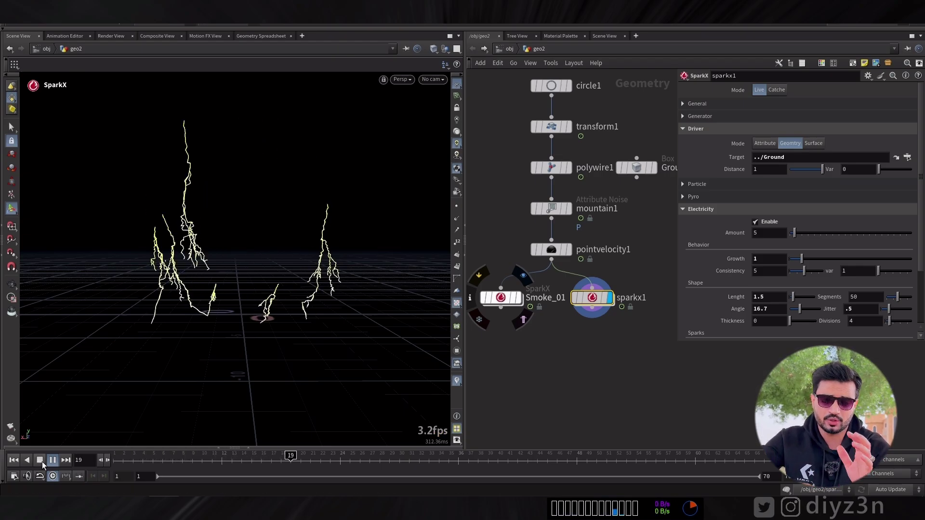
left_click(40, 460)
type("5")
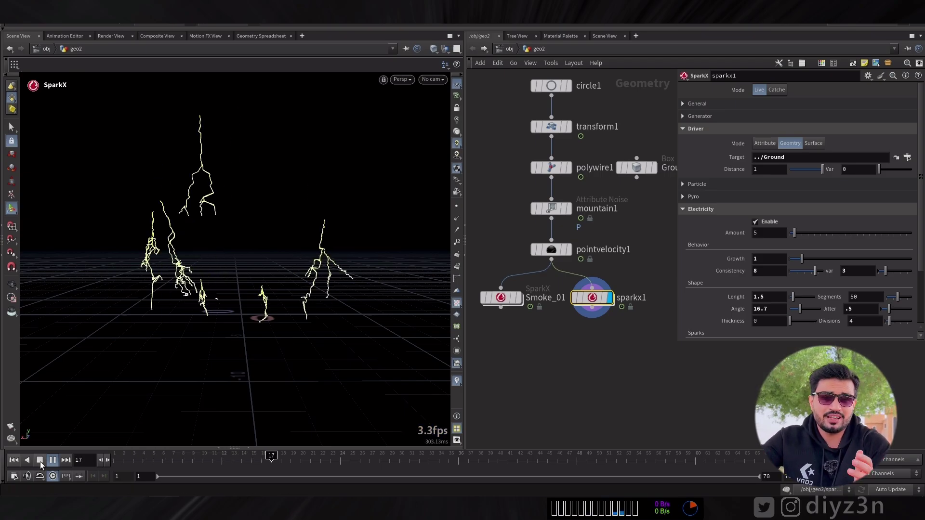
left_click(19, 461)
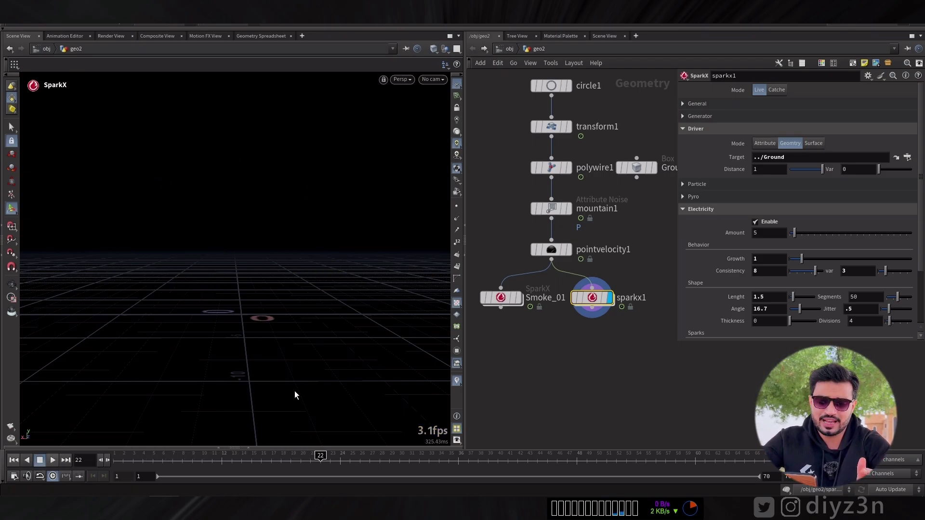
Set the electricity divisions to 7 and sparks to 10, and play the animation to check the result
scroll(785, 295, "down", 2)
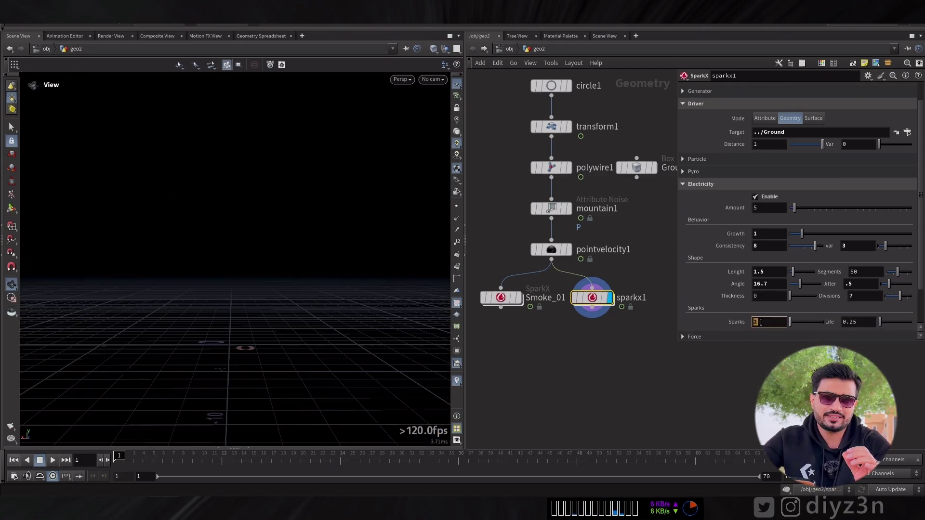
key("Return")
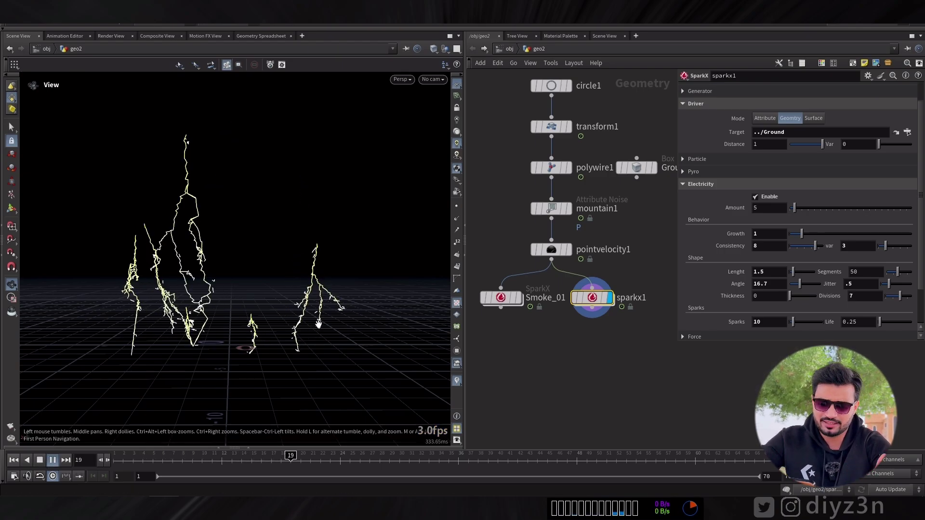
left_click(43, 461)
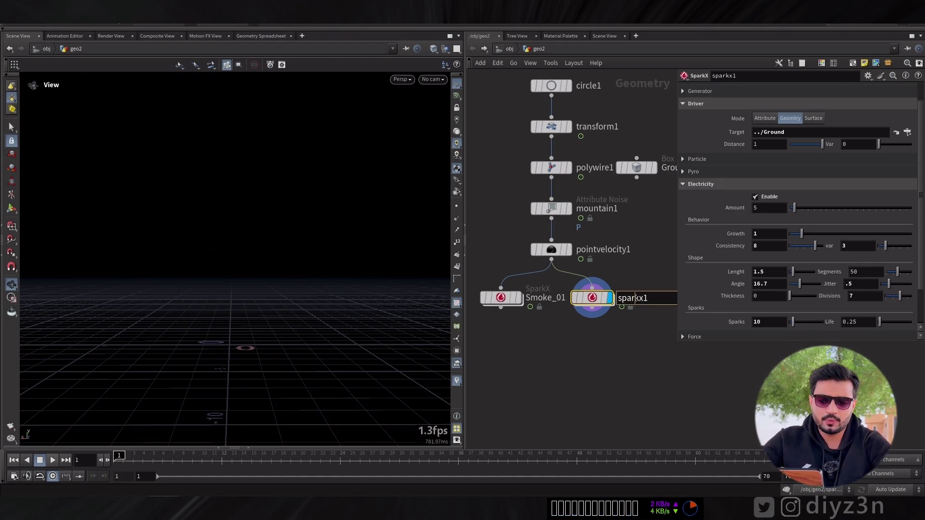
Rename the electricity SparkX node to Thunder and cache it in Catche mode by scrubbing to frame 25
type("er")
key("Return")
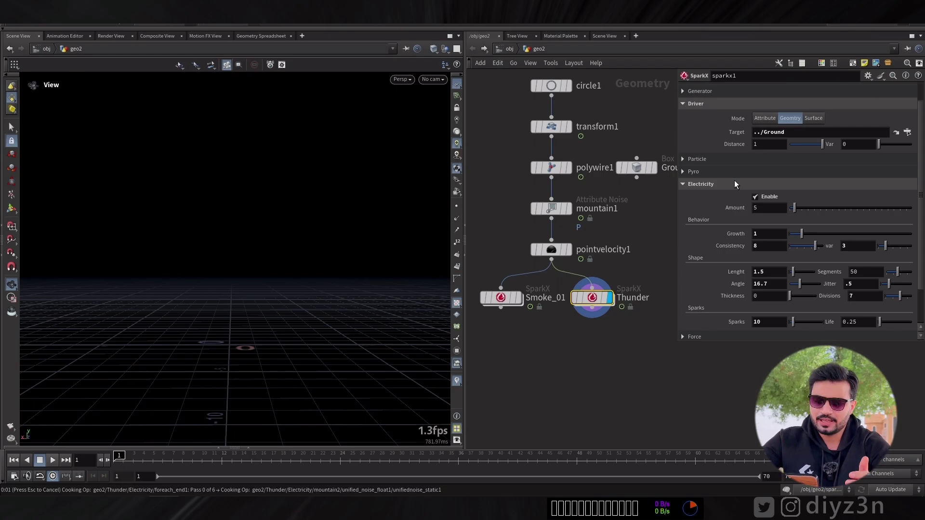
left_click(716, 103)
left_click(725, 141)
left_click(776, 90)
left_click_drag(123, 460, 350, 463)
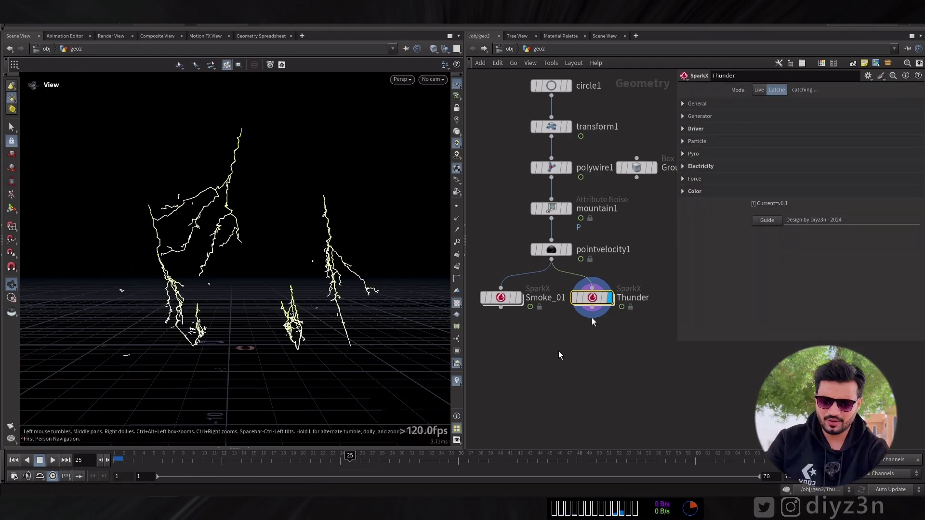
Show the pointvelocity1 ring as a template wireframe and scrub to frame 21 to compare it with the lightning
mouse_move(566, 257)
left_click(573, 273)
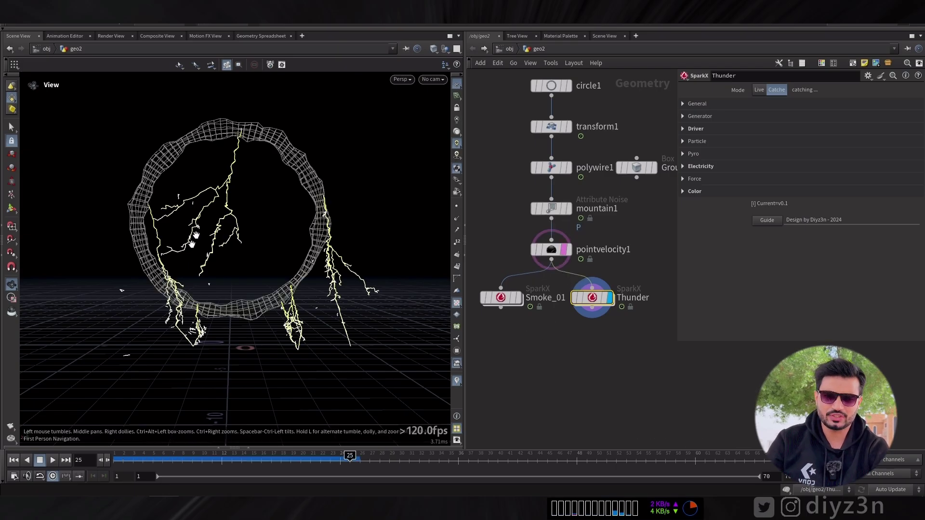
left_click_drag(215, 462, 311, 465)
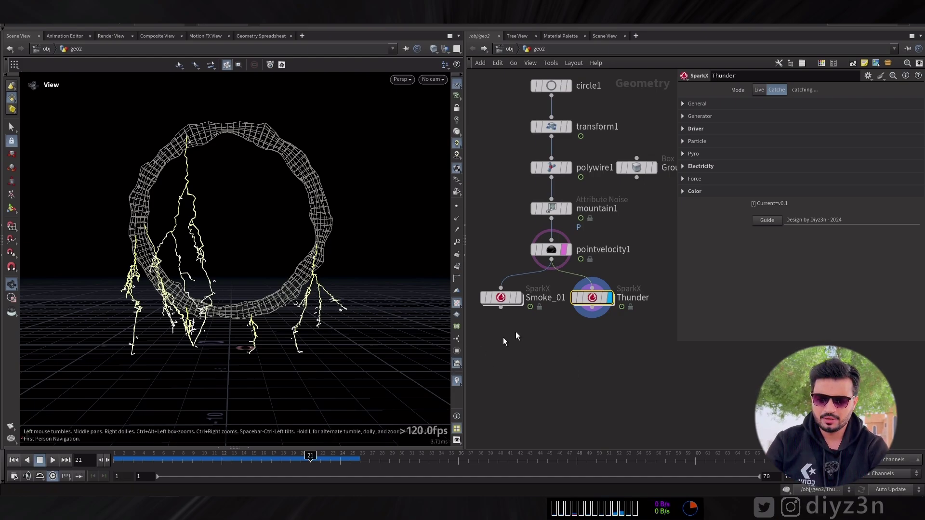
Return the Thunder node to Live mode, set its driver distance to 0.43, and cache it again as version 2
left_click(758, 91)
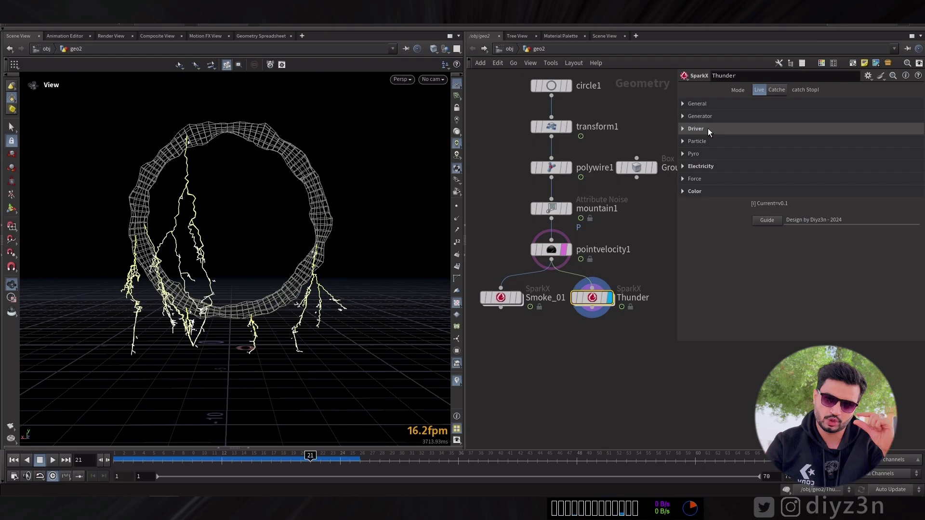
mouse_move(564, 250)
left_click(829, 128)
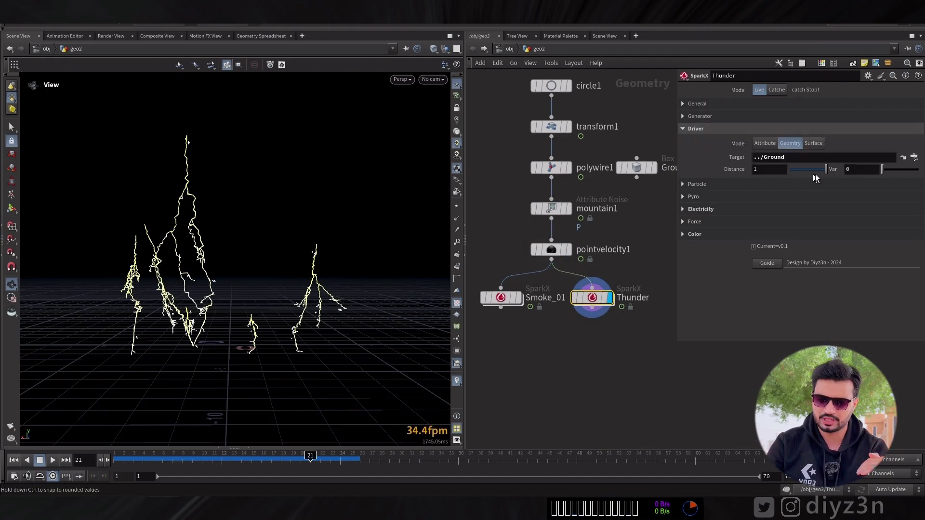
left_click_drag(819, 169, 805, 175)
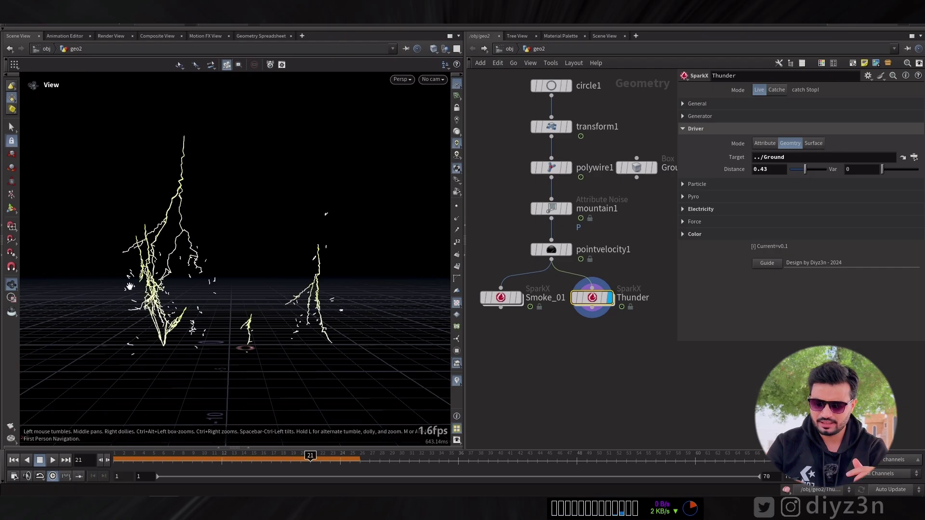
left_click(776, 91)
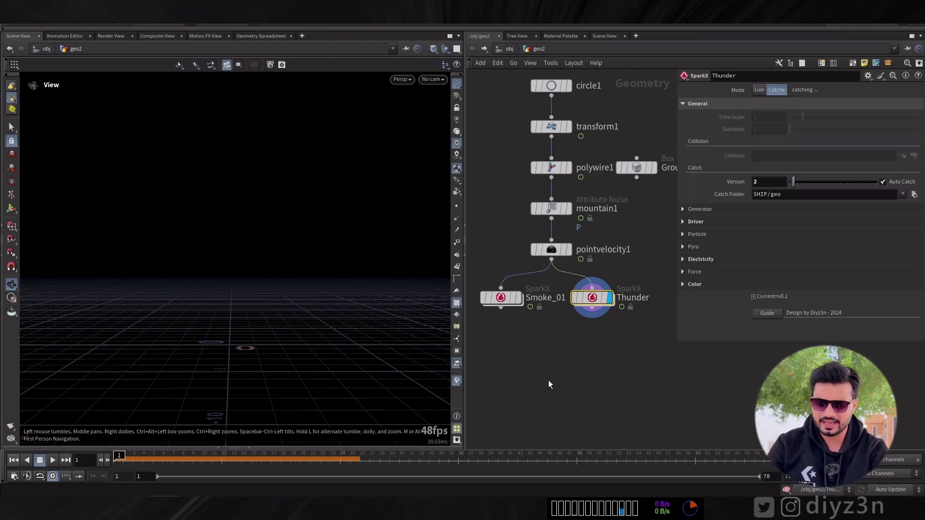
Add a Merge node combining Smoke_01 and Thunder, display it, and scrub the timeline to check both together
key("Tab")
type("mer")
left_click(646, 249)
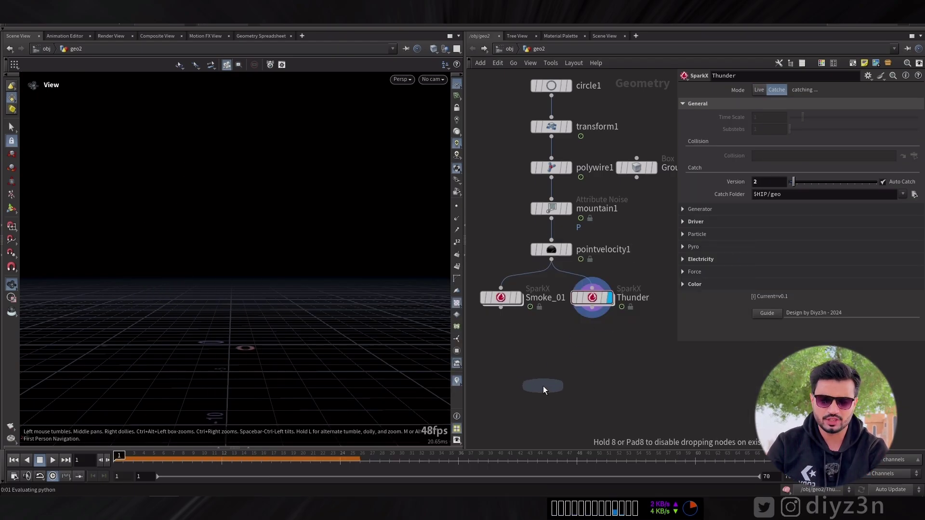
left_click(542, 386)
left_click(566, 389)
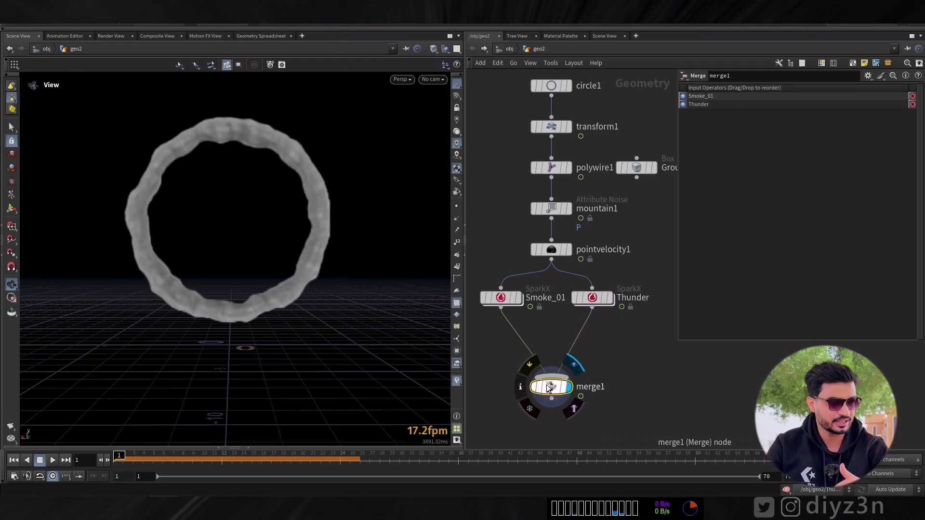
left_click_drag(159, 472, 582, 480)
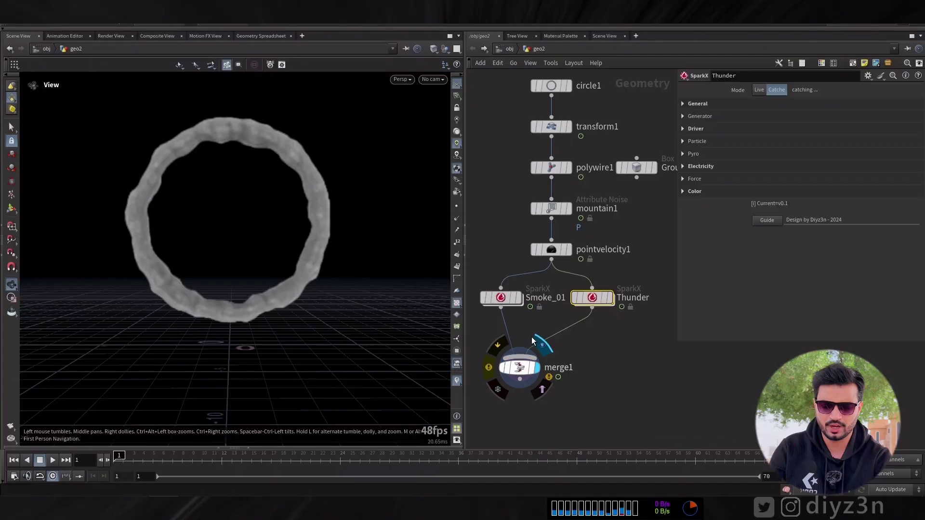
Add a new SparkX node fed by the Thunder output and display it
middle_click_drag(610, 350, 572, 316)
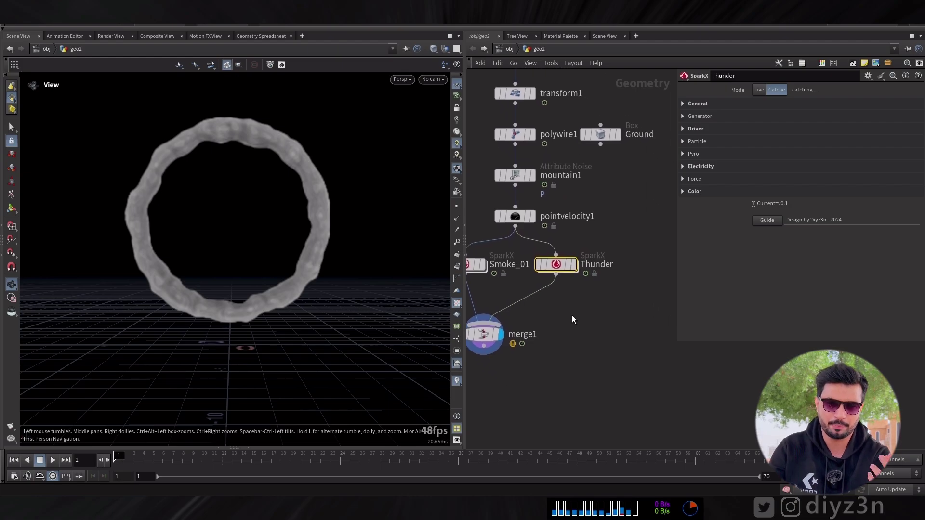
key("Tab")
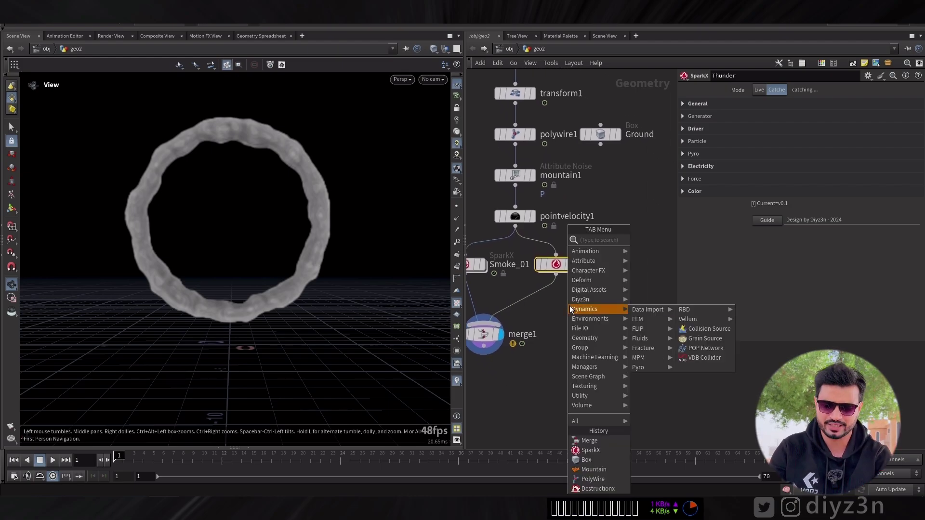
mouse_move(595, 300)
left_click(650, 309)
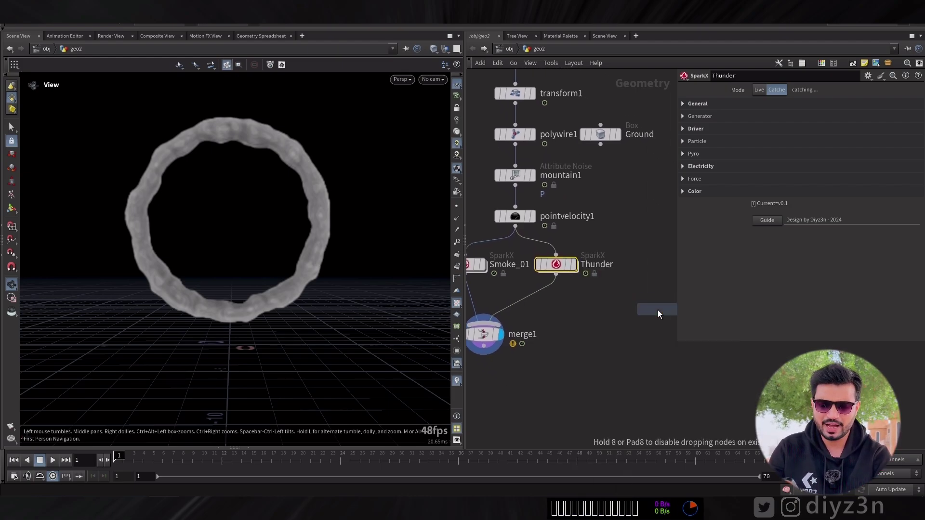
left_click(600, 309)
left_click(600, 301)
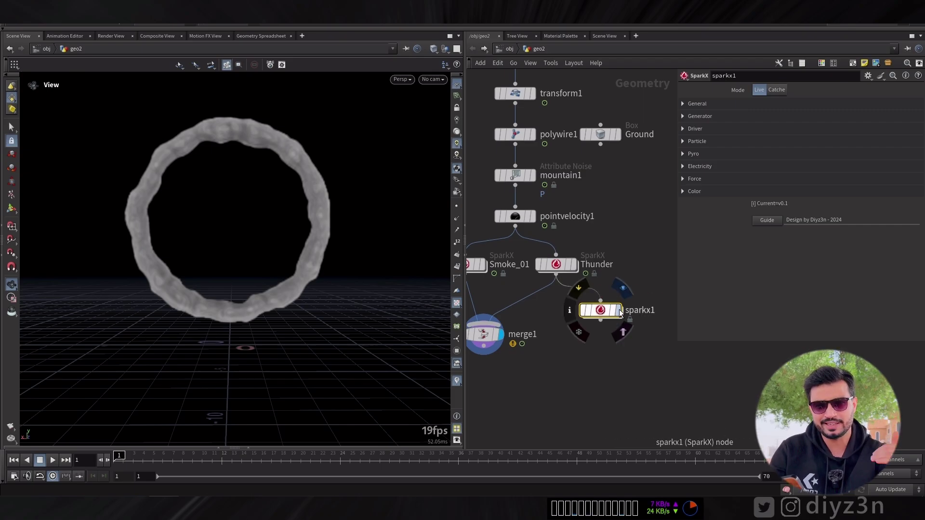
left_click(618, 311)
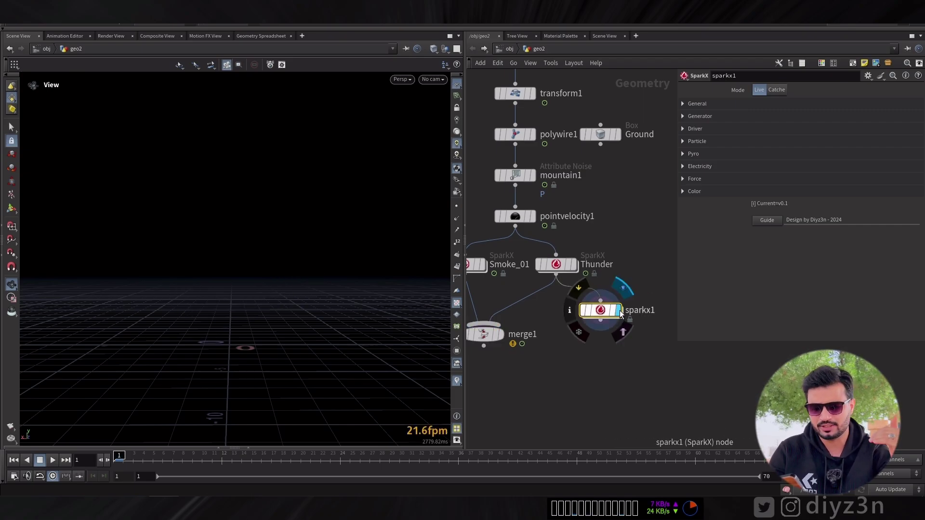
Set the new SparkX generator to Hit mode with Ground as its geometry, and check where Thunder's lightning meets the ground
left_click(704, 117)
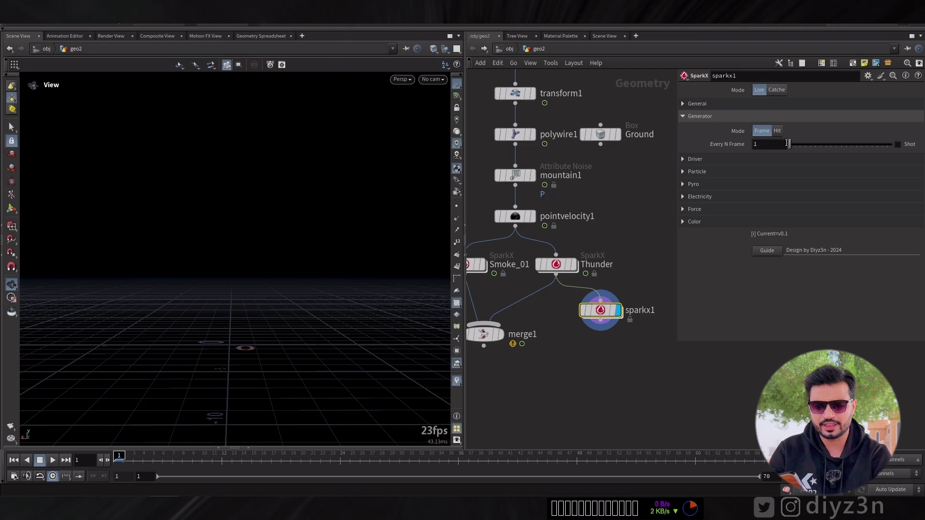
mouse_move(600, 135)
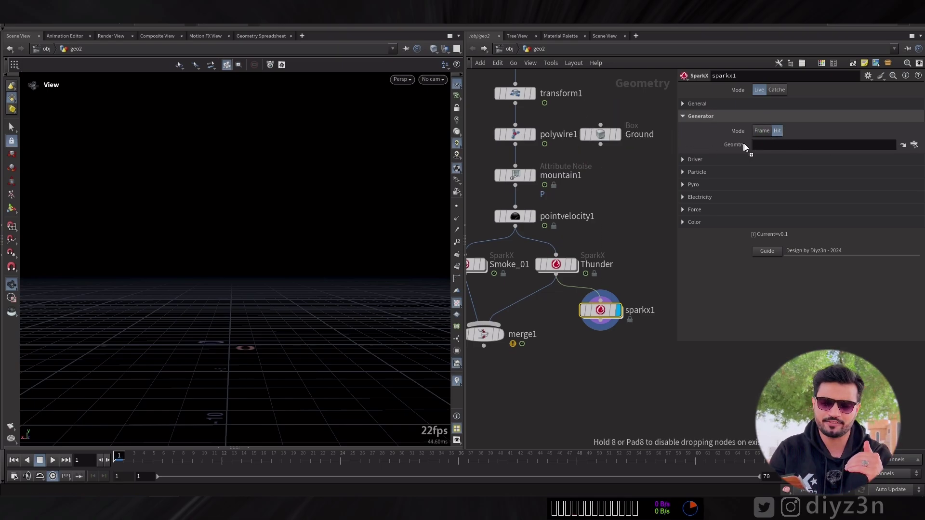
left_click(574, 265)
key("Up")
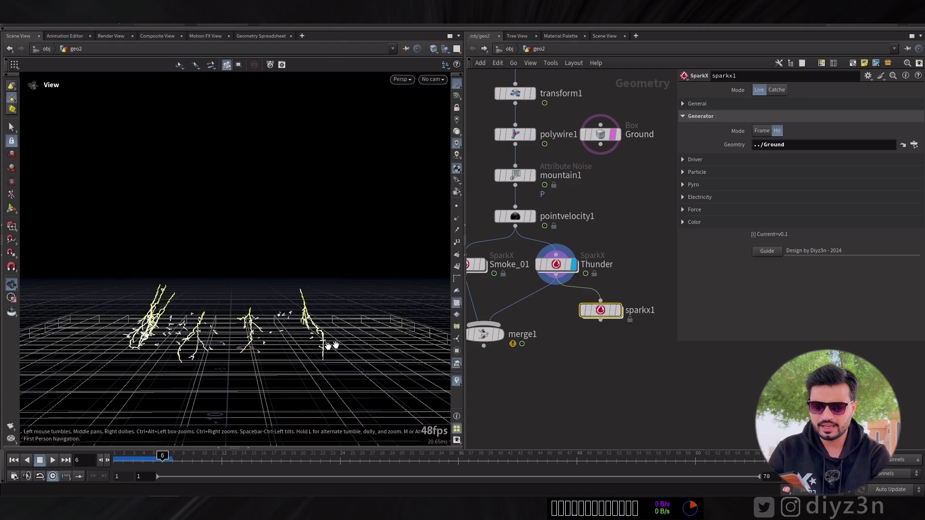
left_click(613, 134)
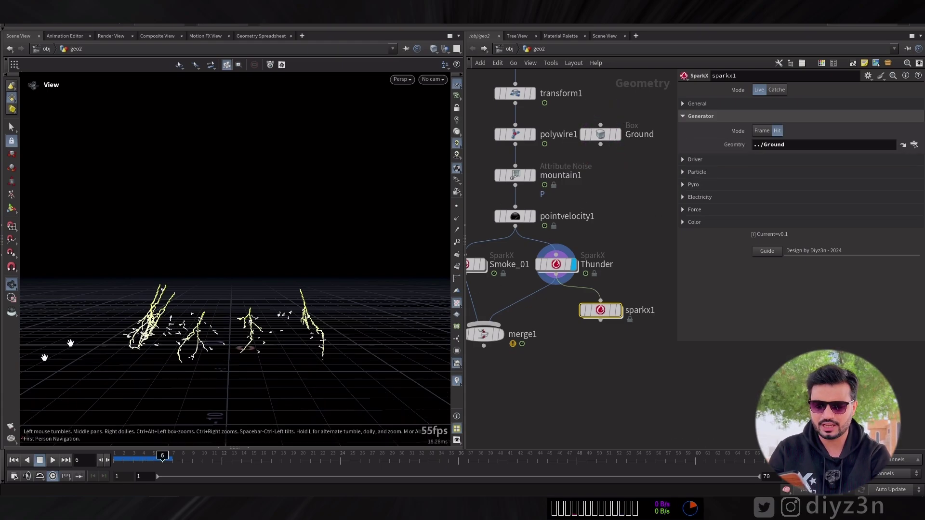
left_click(13, 460)
Enable particles on the new SparkX node and play the animation from the first frame
left_click(712, 117)
left_click(710, 142)
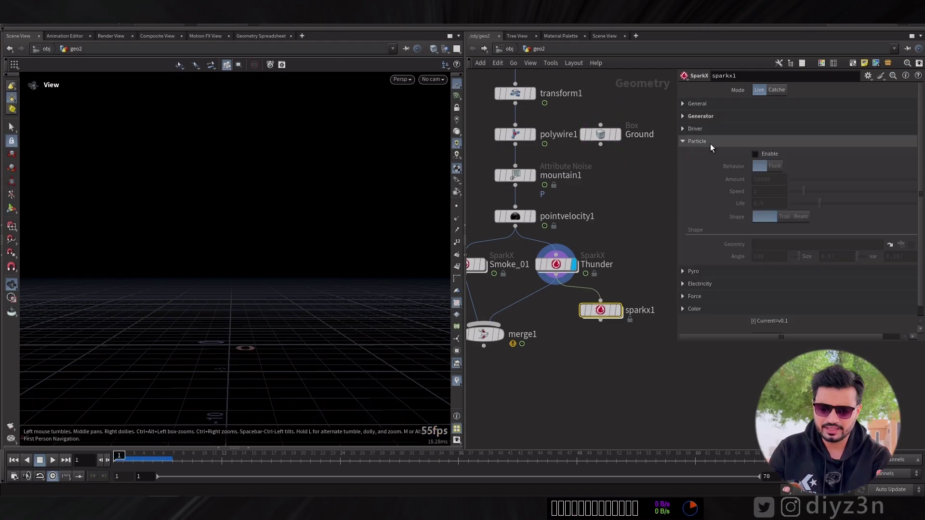
left_click(755, 154)
left_click(52, 460)
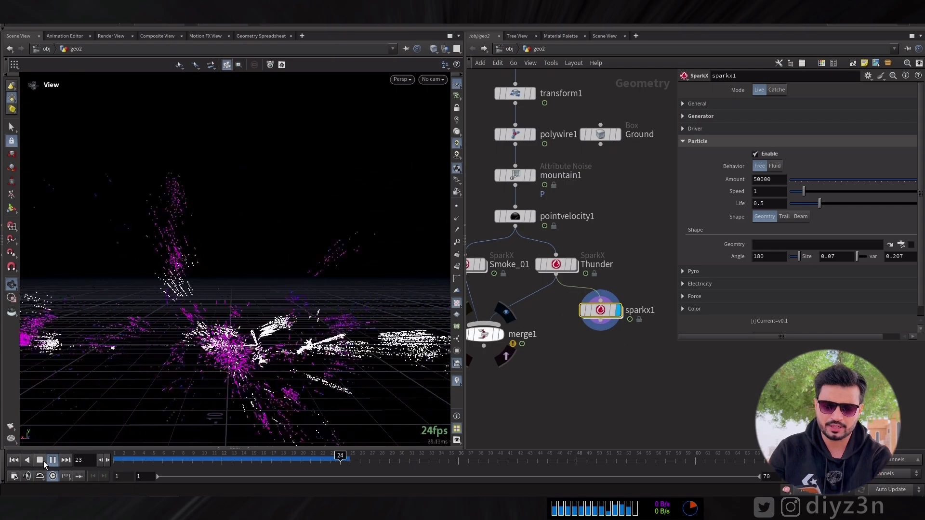
left_click(43, 461)
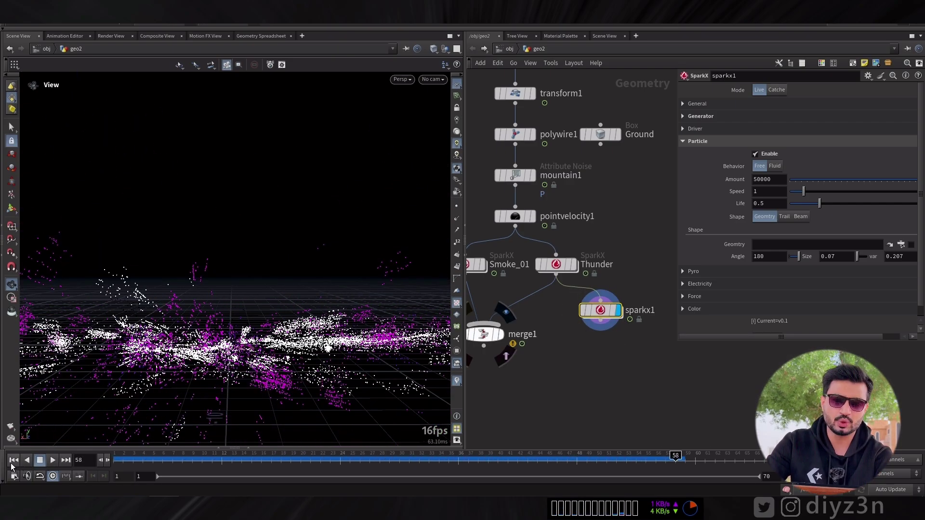
left_click(14, 460)
Compare the Thunder lightning with the particles, set the particle speed to 0.1, and play the animation
left_click(556, 264)
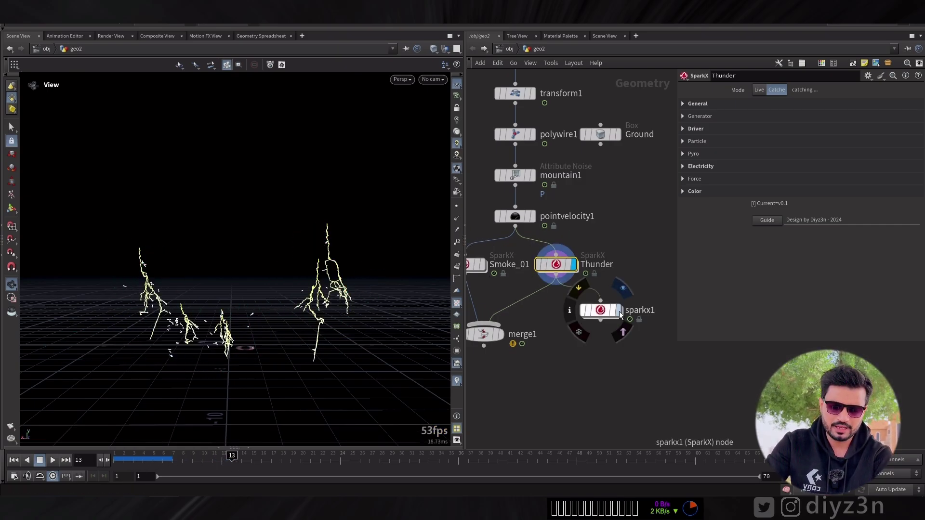
left_click(618, 310)
left_click(600, 310)
left_click(14, 460)
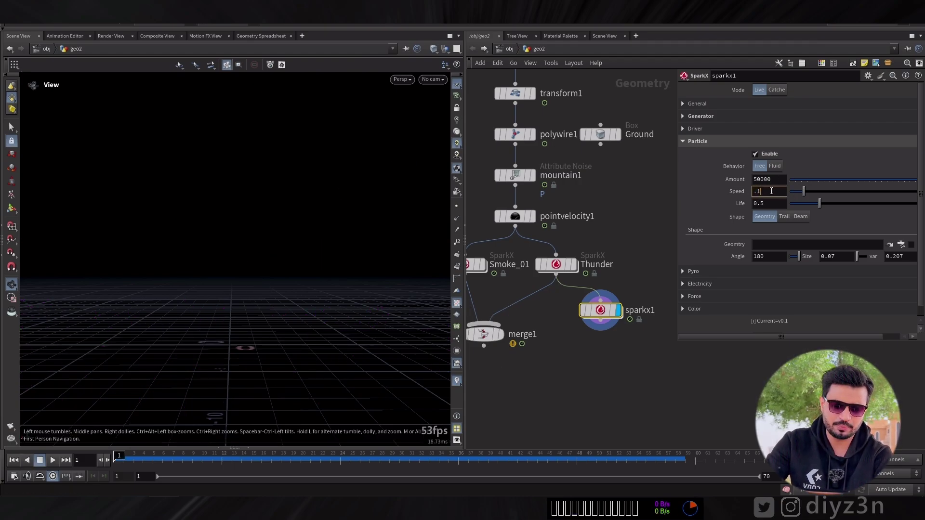
key("Return")
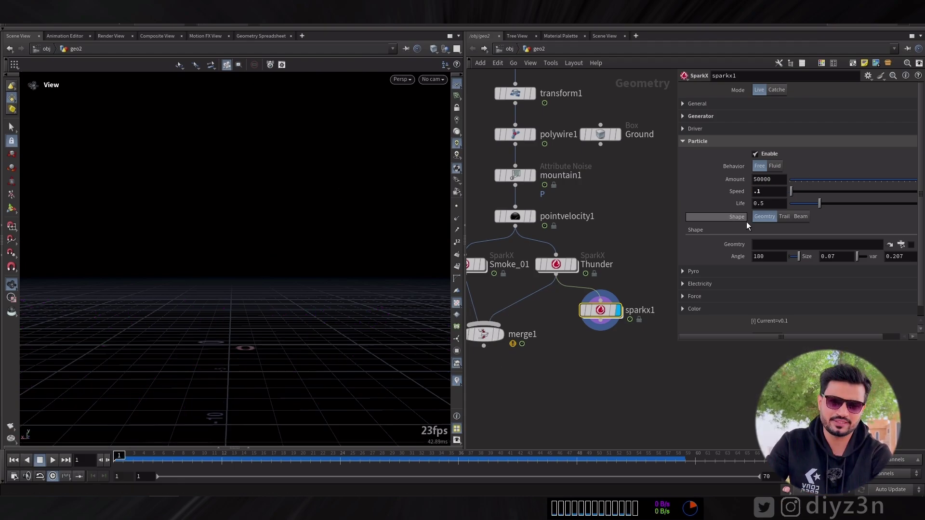
left_click(53, 460)
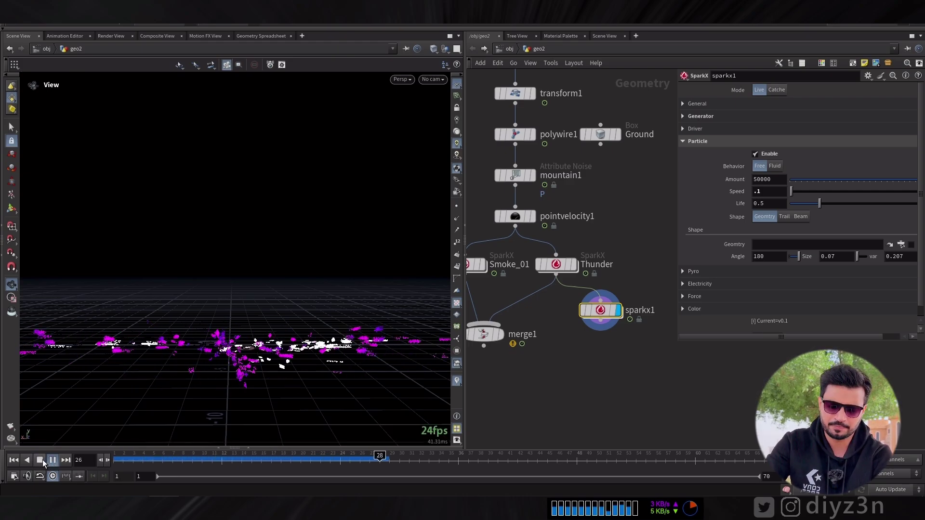
left_click(14, 460)
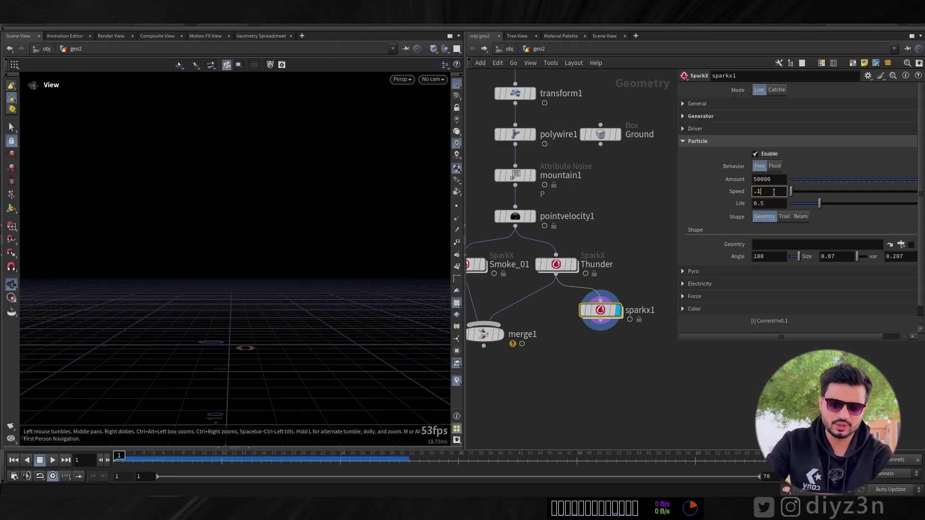
Change the particle colour ramp to the black-red-yellow-white gradient preset and return to the first frame
scroll(921, 209, "down", 1)
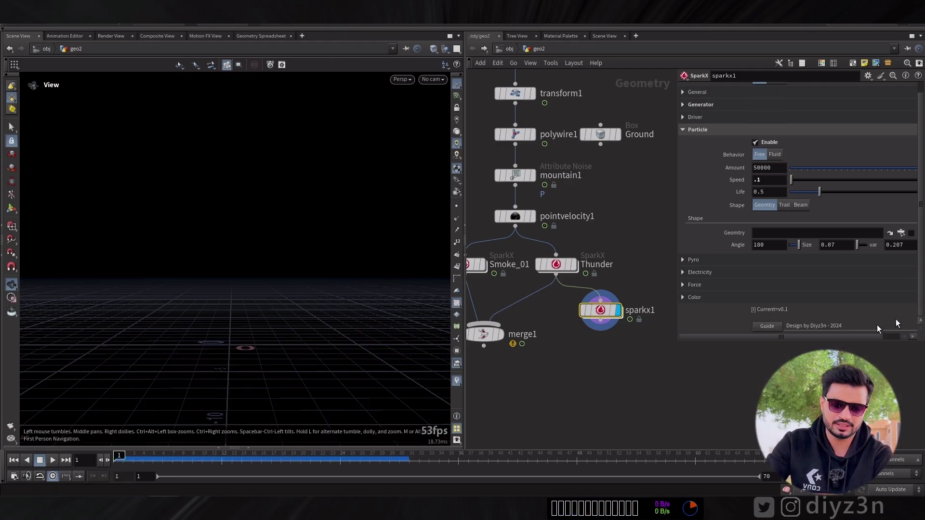
left_click(713, 299)
scroll(725, 295, "down", 4)
left_click_drag(675, 302, 625, 302)
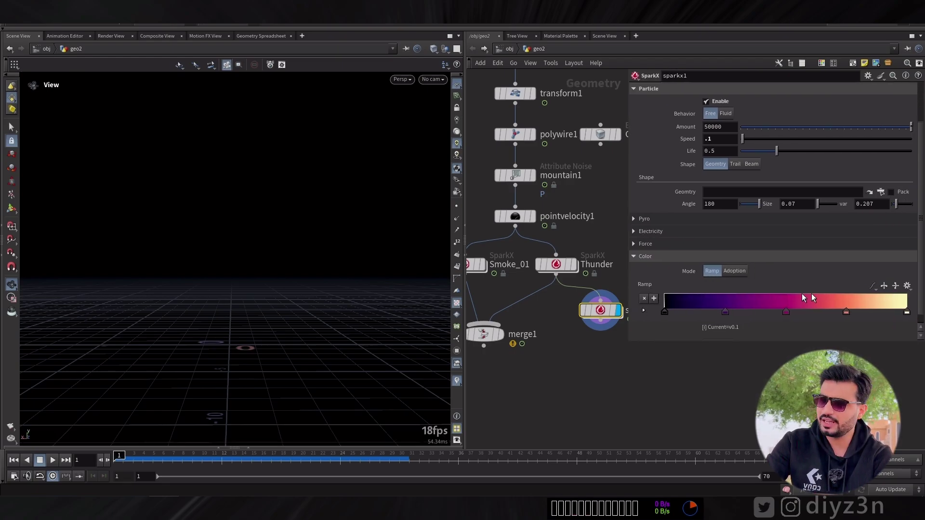
left_click(898, 413)
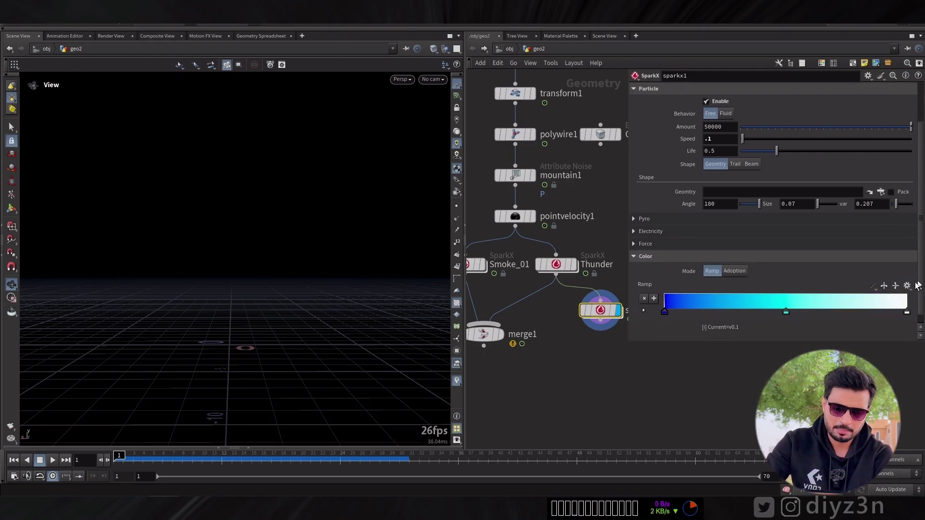
left_click(896, 297)
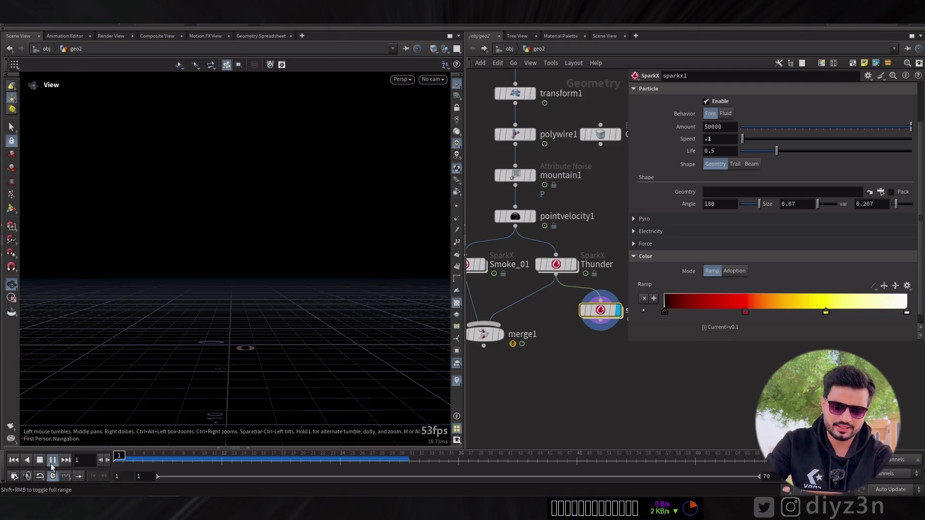
left_click(39, 461)
left_click(15, 461)
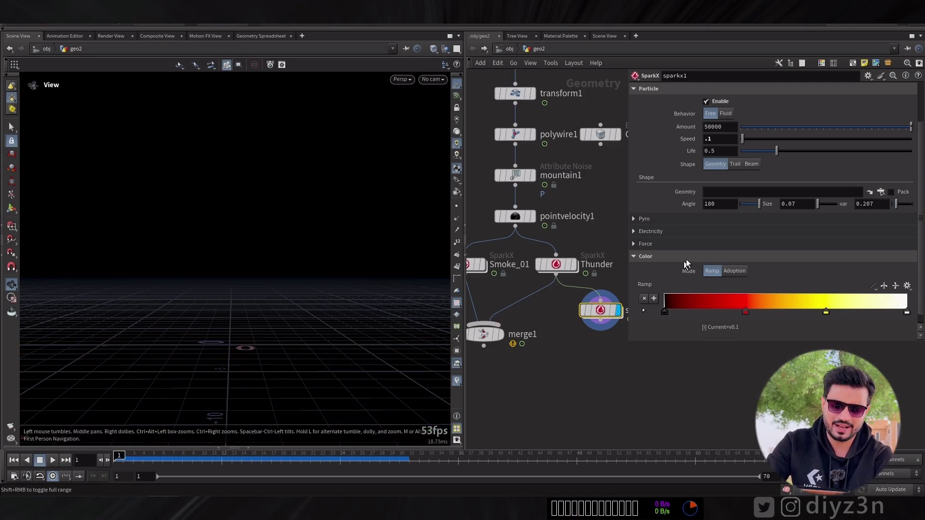
Set the particle force's air resistance to 1, play the animation, and inspect the ground sparks up close
left_click(667, 255)
left_click(649, 292)
scroll(750, 302, "down", 2)
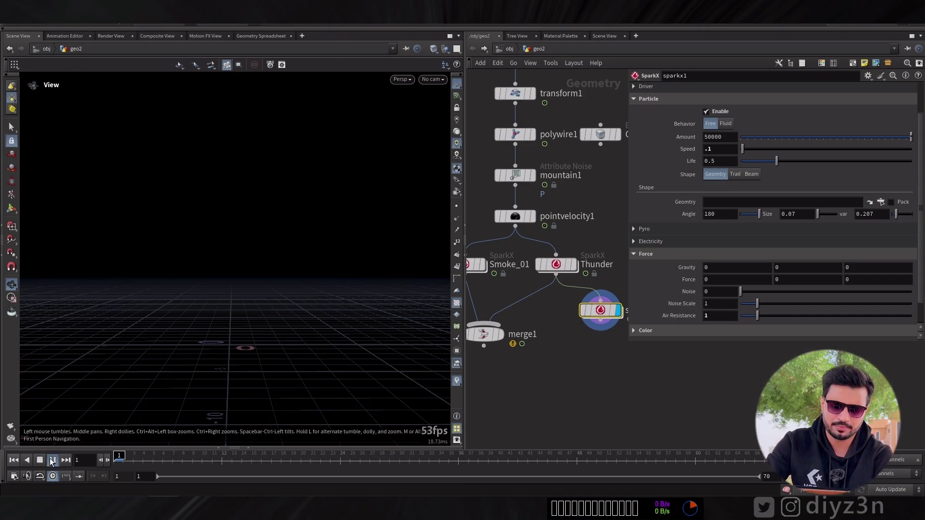
left_click(52, 461)
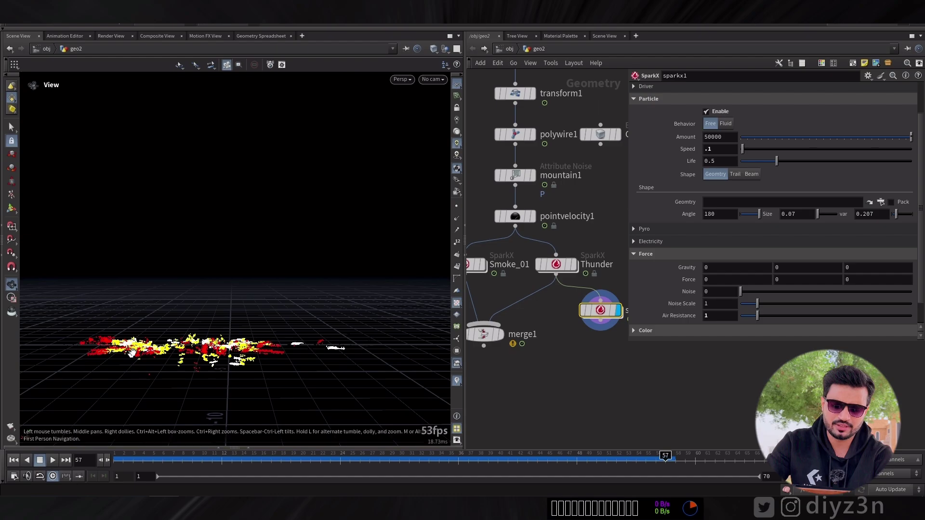
right_click_drag(133, 353, 366, 337)
left_click_drag(202, 362, 205, 383)
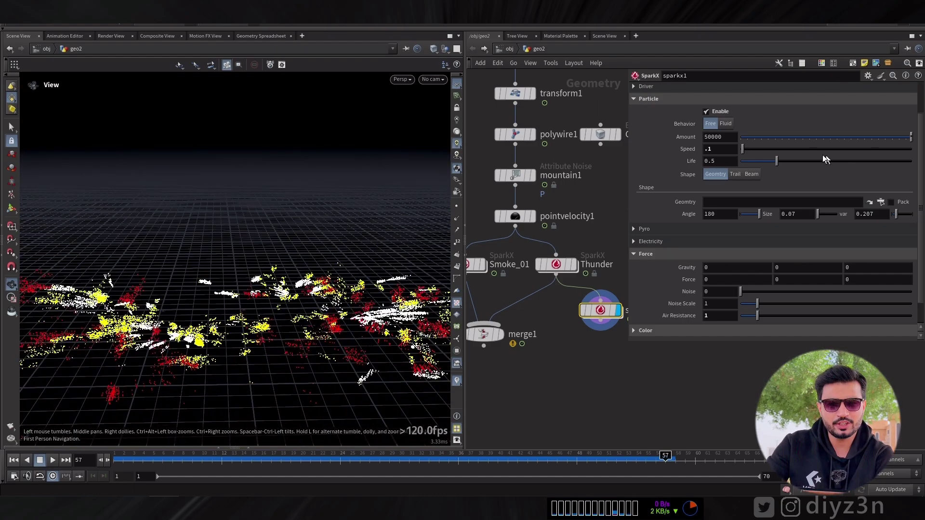
Reduce the particle amount to 5000 and replay the animation to check the spark density
left_click(730, 137)
key("BackSpace")
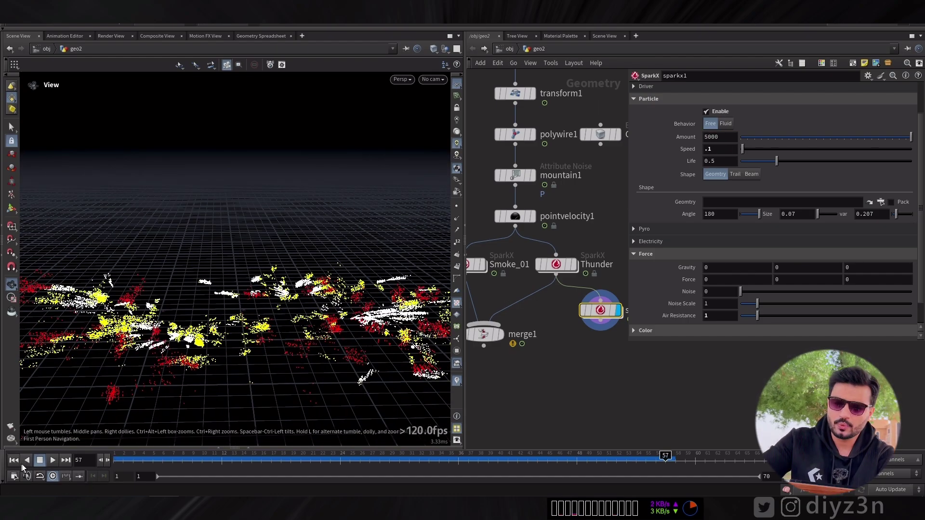
left_click(50, 461)
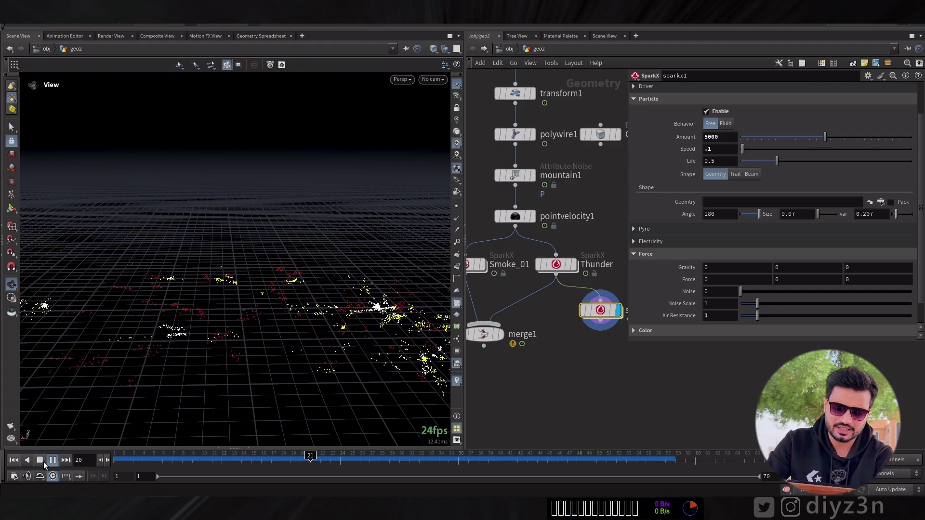
left_click(44, 461)
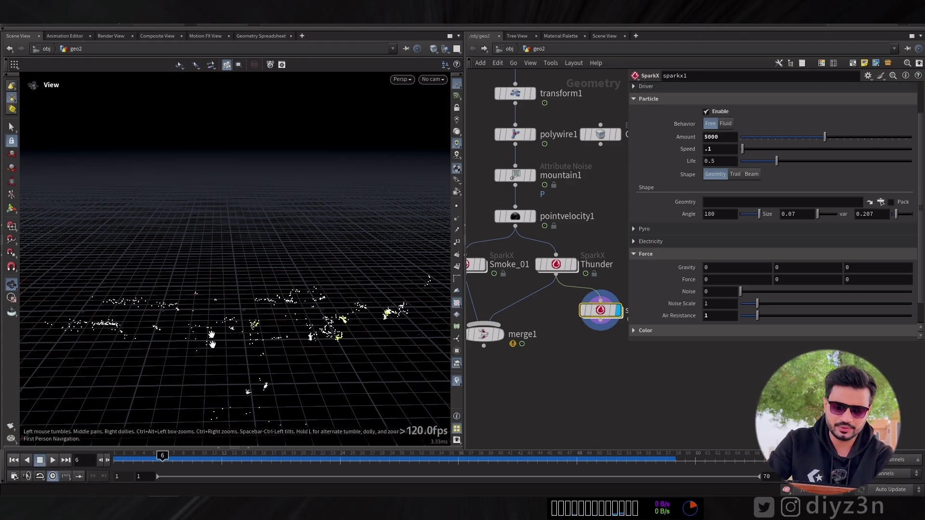
Change the spark particle shape to Trail with a length of 0.13, replay the animation, and return to the first frame
left_click(734, 175)
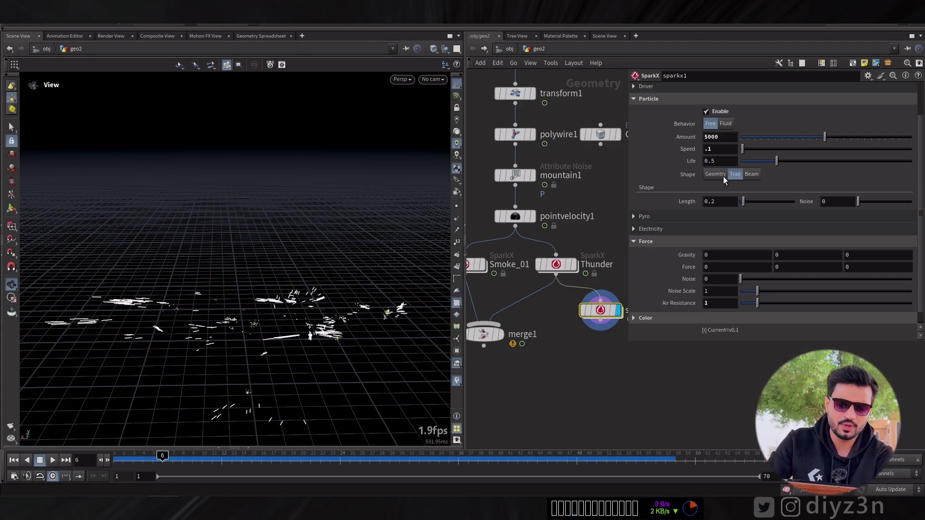
left_click_drag(344, 344, 344, 366)
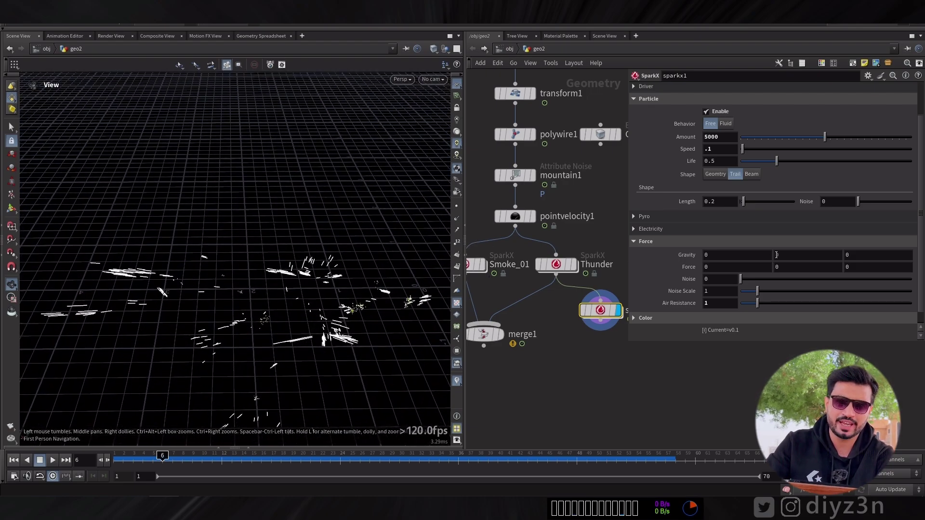
mouse_move(745, 204)
left_mouse_down()
mouse_move(730, 208)
mouse_move(741, 207)
left_mouse_up()
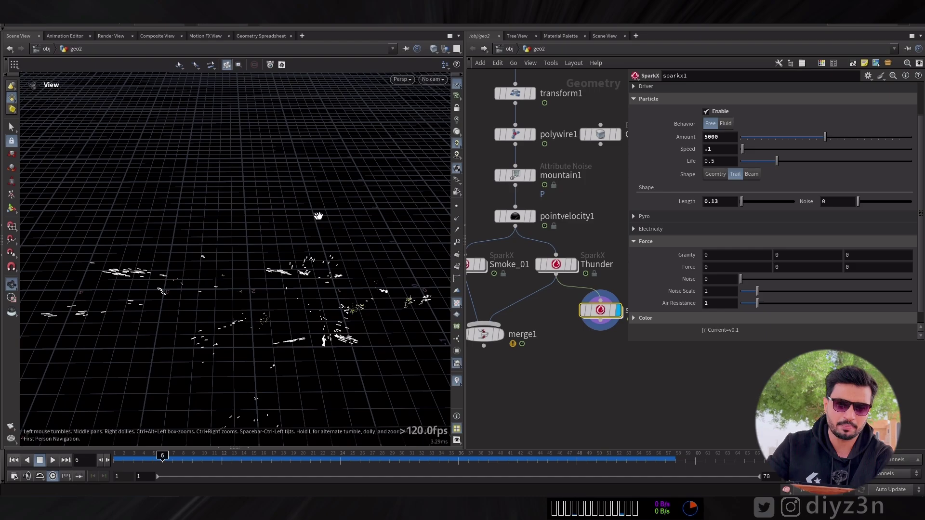
left_click_drag(314, 215, 255, 271)
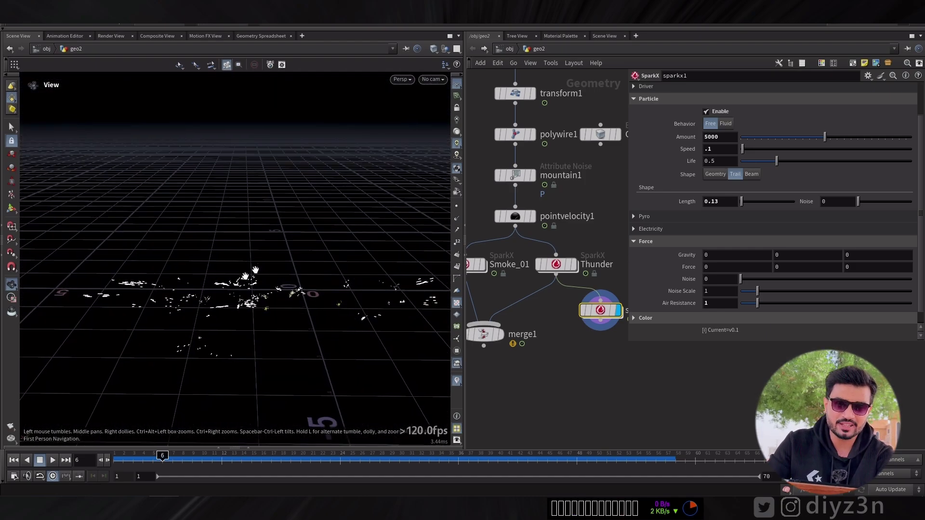
left_click(14, 460)
left_click(51, 462)
key("ctrl+Up")
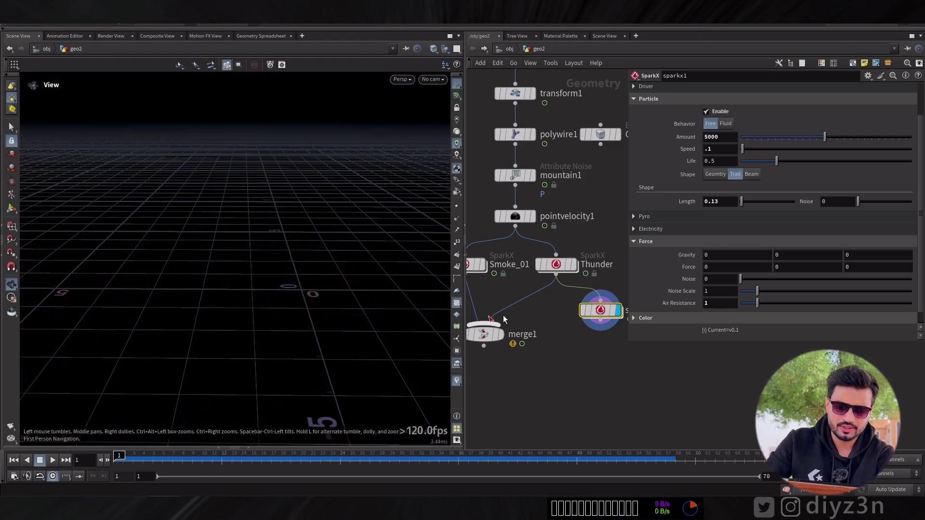
Add a second Merge node that combines Thunder with the spark particles, and display its result
left_click_drag(481, 363, 485, 362)
key("Tab")
type("mer")
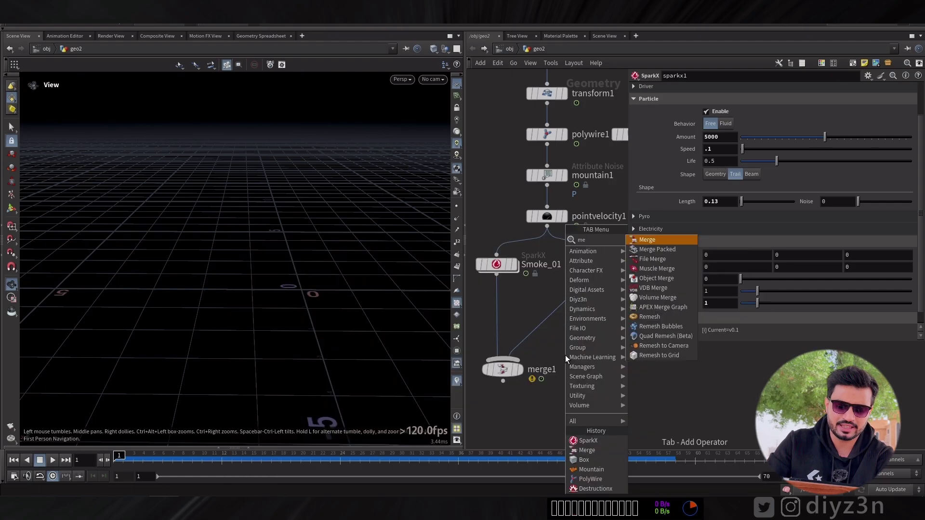
left_click(637, 241)
left_click(576, 341)
middle_click_drag(594, 398, 547, 432)
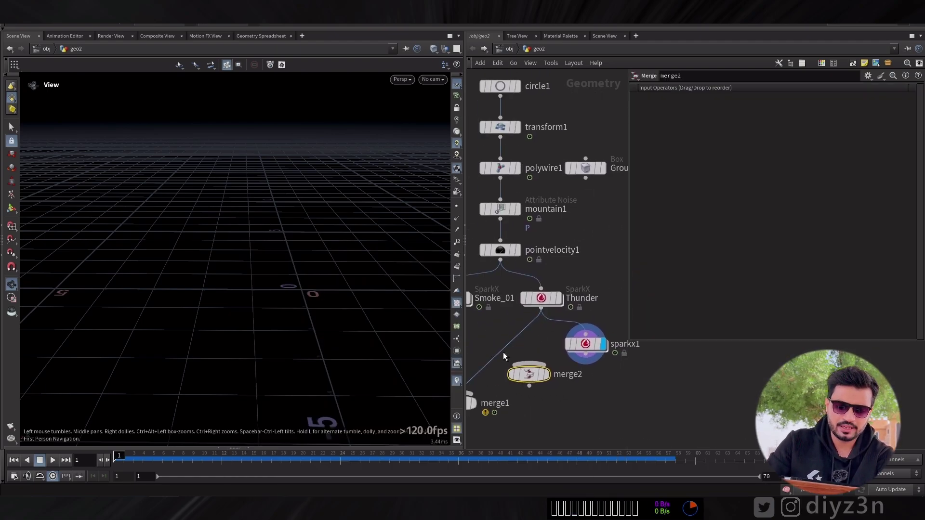
left_click_drag(529, 307, 541, 307)
left_click_drag(585, 354, 532, 364)
left_click(545, 374)
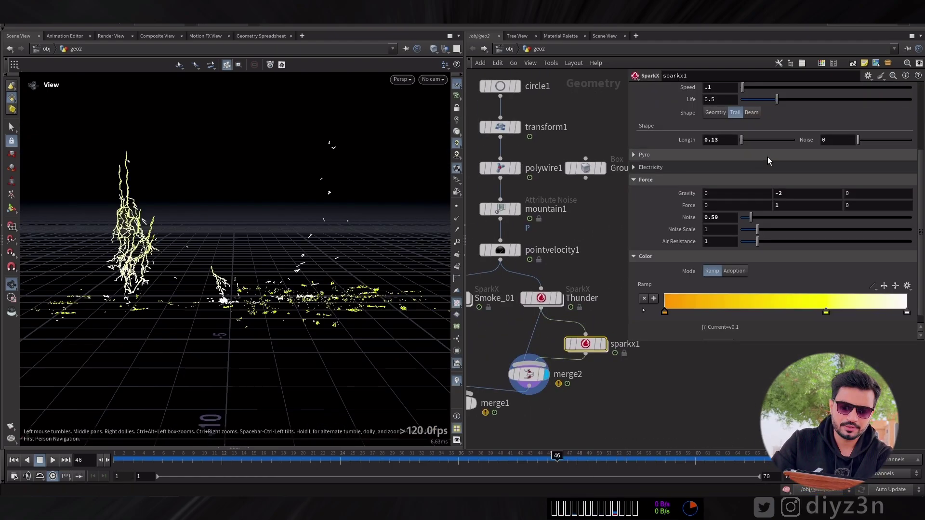
Set the spark particle life to 0.3, return to the first frame, and display merge1 with the smoke ring
scroll(767, 157, "up", 2)
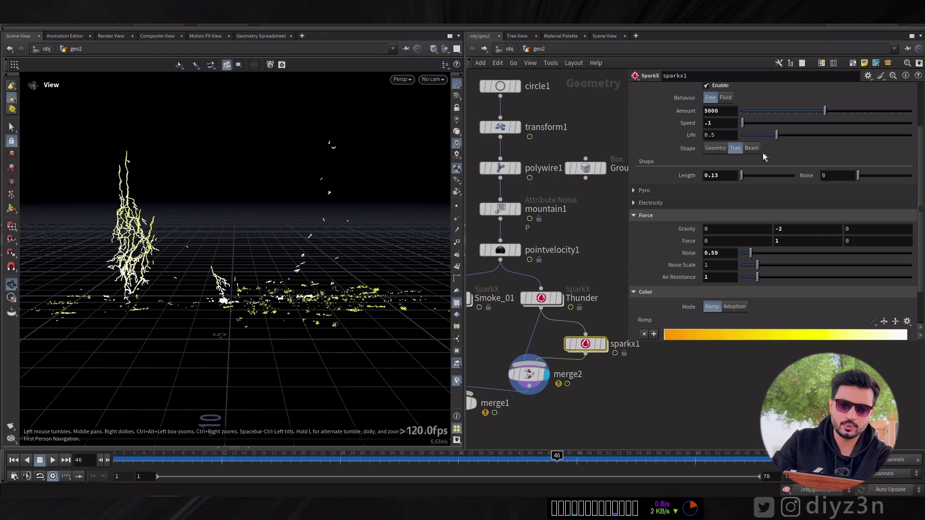
left_click(725, 134)
type(".3")
key("Return")
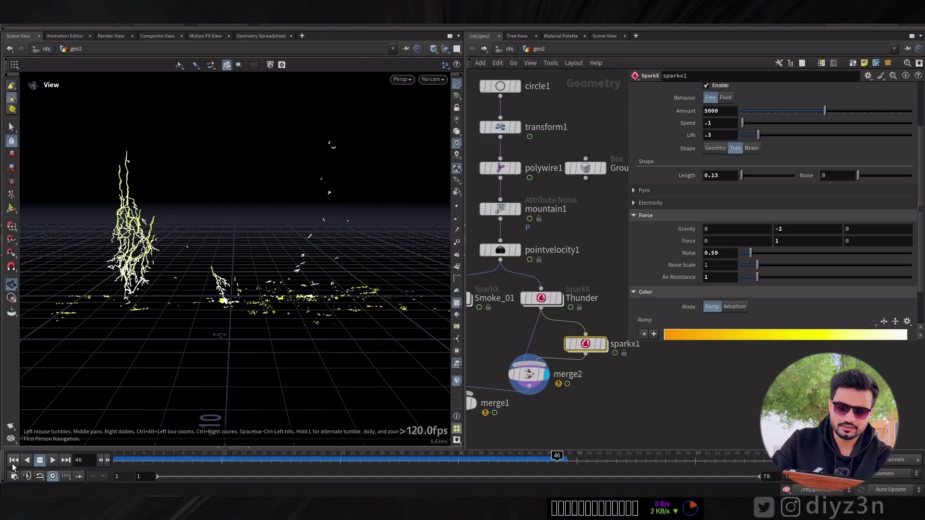
left_click(14, 461)
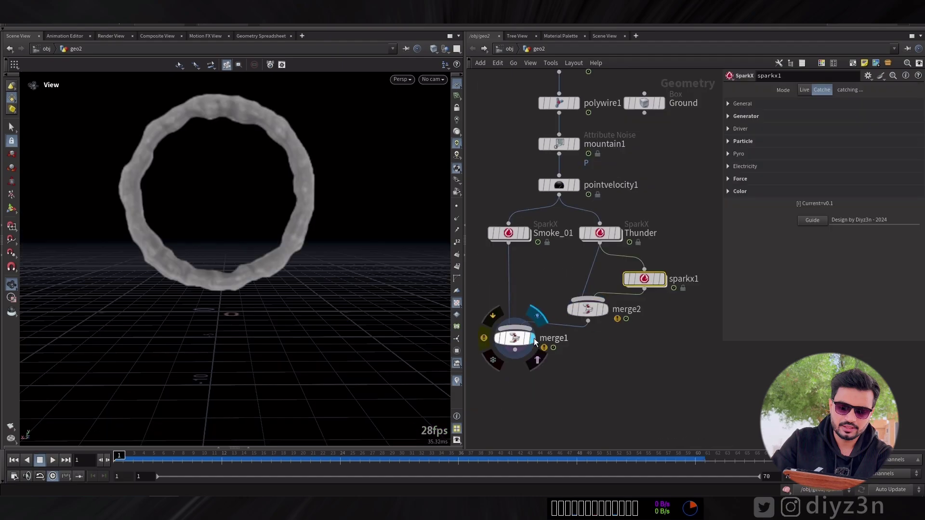
left_click(535, 342)
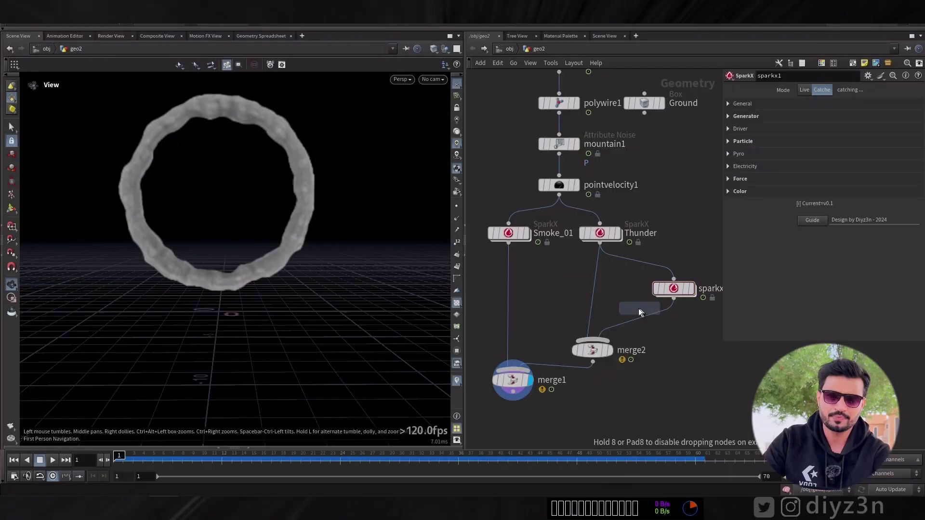
Add a SparkX node fed by Thunder with Pyro fire enabled at life 0.1, and play the simulation
scroll(544, 308, "up", 3)
left_click(549, 306)
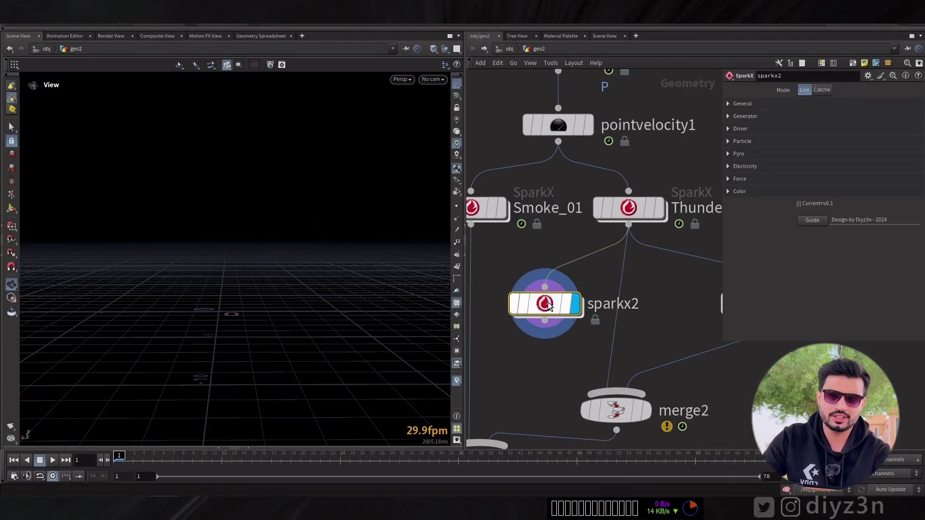
left_click(749, 154)
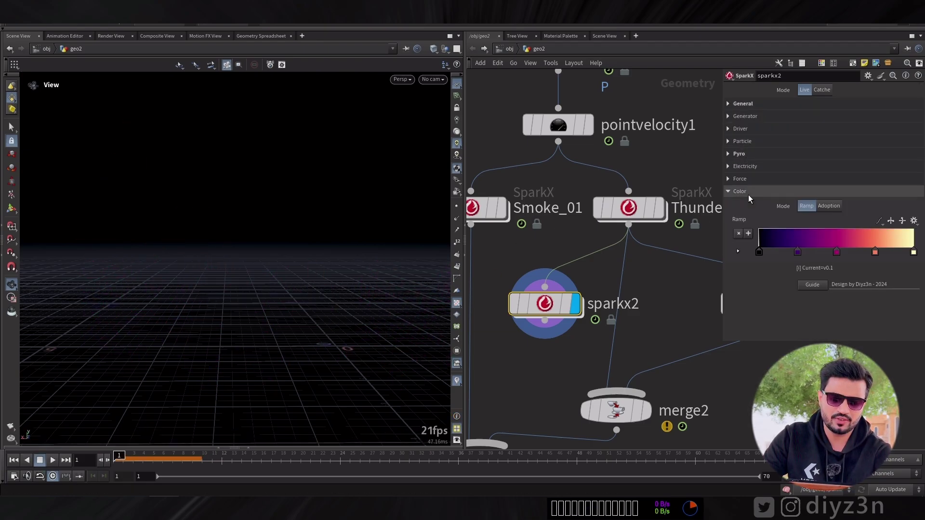
left_click(41, 462)
Refine the lightning fire with a voxel size of 0.0152 and particle scale of 0.127, and replay it
left_click(738, 154)
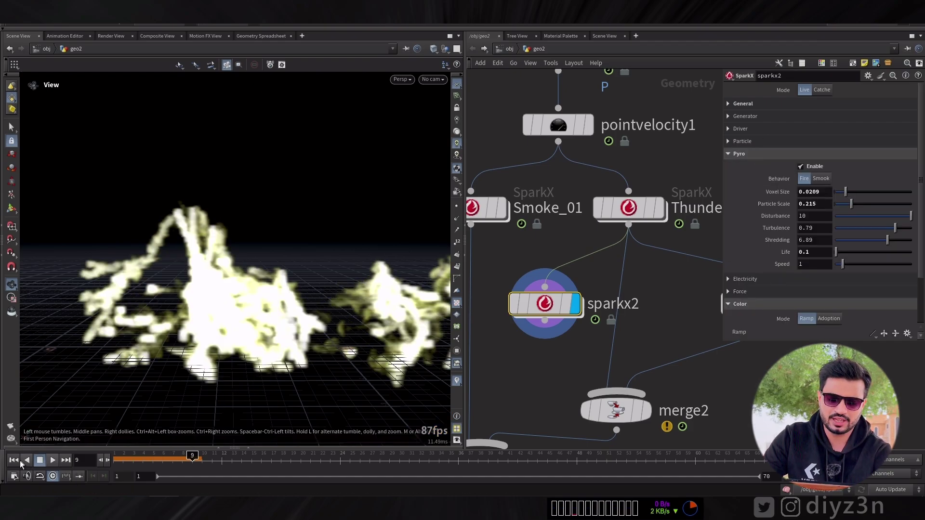
left_click_drag(845, 195, 842, 195)
left_click(845, 205)
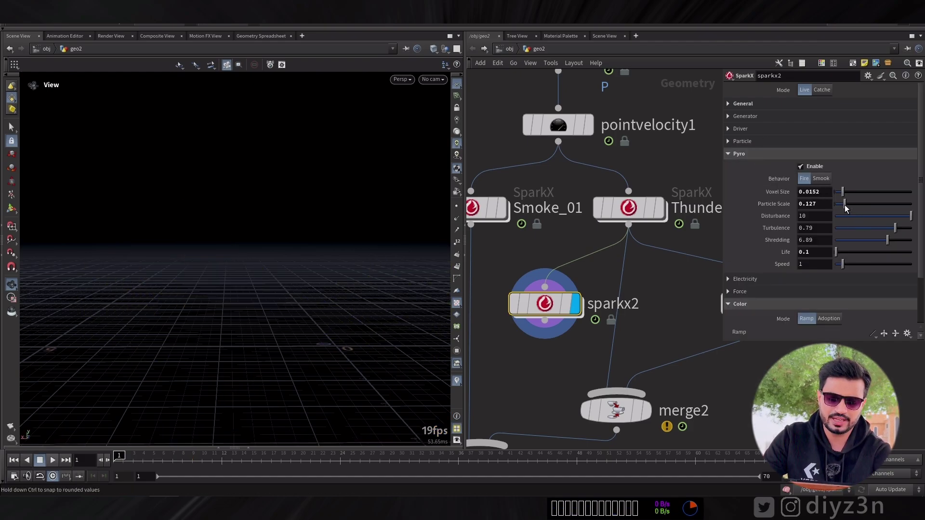
left_click(41, 462)
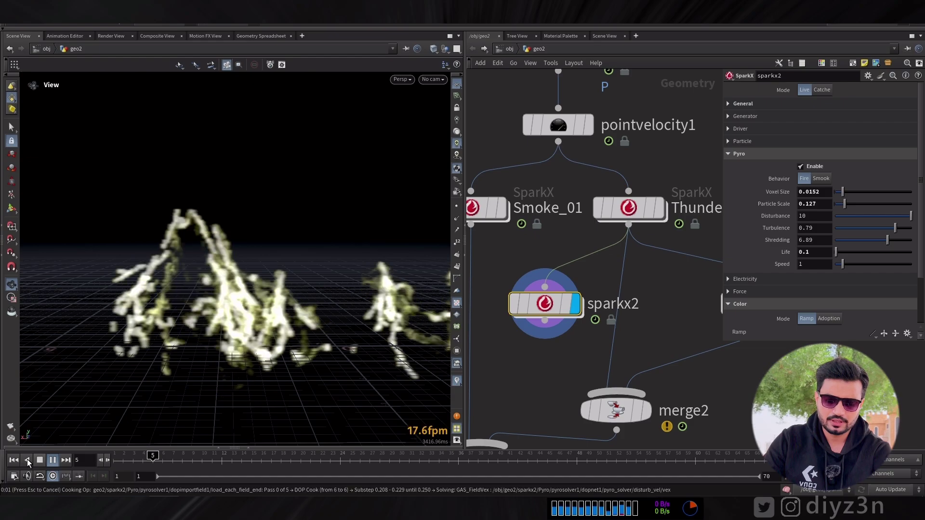
Rename the new fire SparkX node as Thunder_Smoke and collapse its Pyro settings
left_click_drag(557, 301, 541, 300)
scroll(542, 305, "down", 2)
double_click(679, 221)
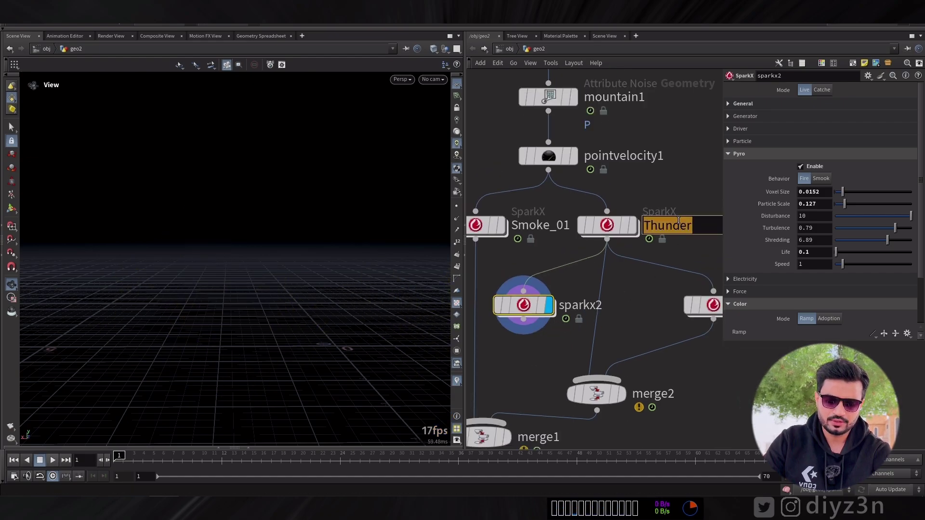
type("_Smoke")
key("Return")
left_click(760, 158)
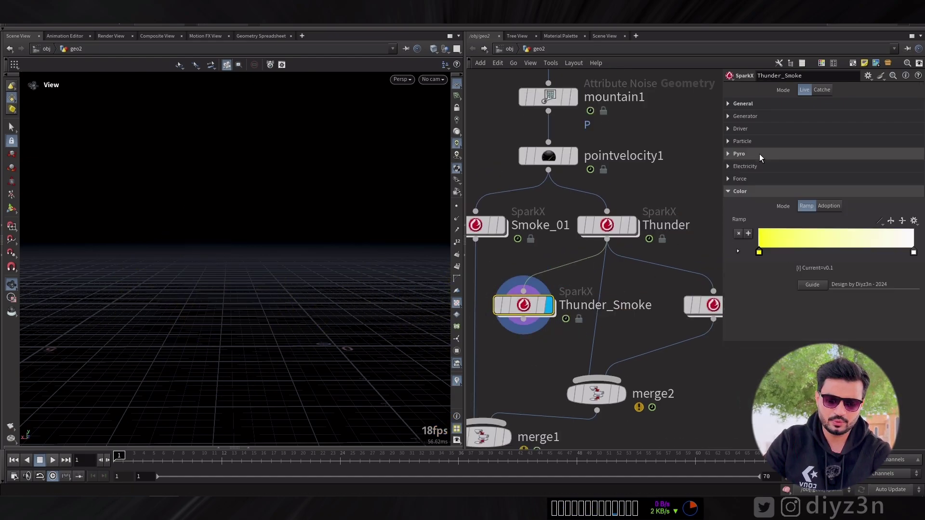
Feed the cached Thunder_Smoke into merge2 and compare the merge1 and merge2 results at frame 4
left_click_drag(119, 458, 272, 458)
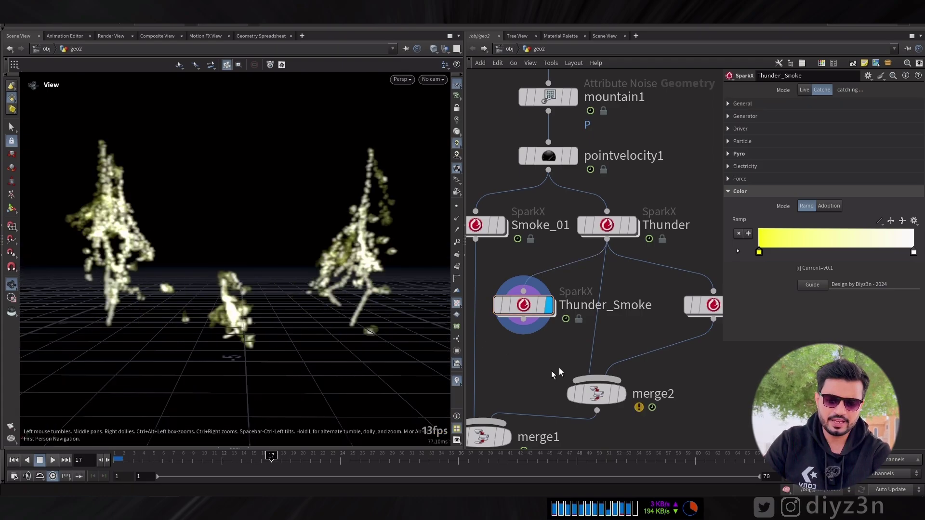
key("ctrl+Up")
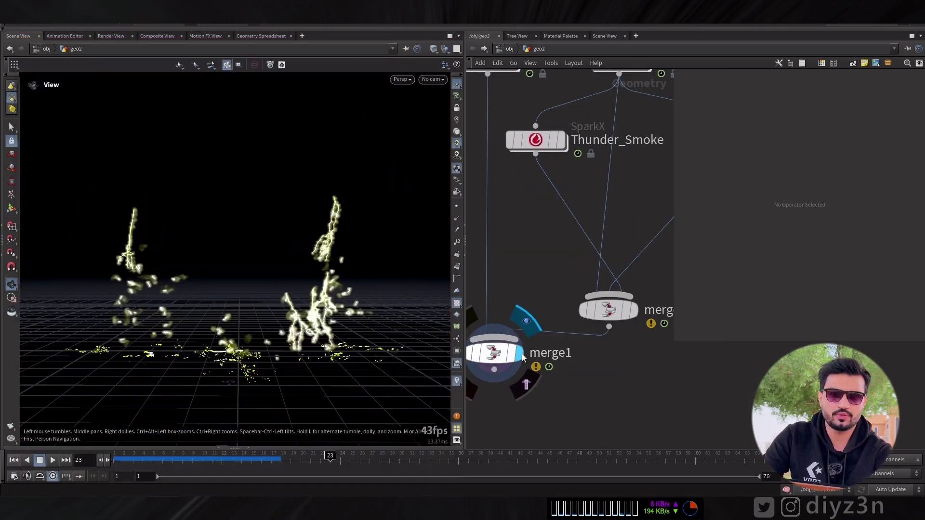
left_click(522, 353)
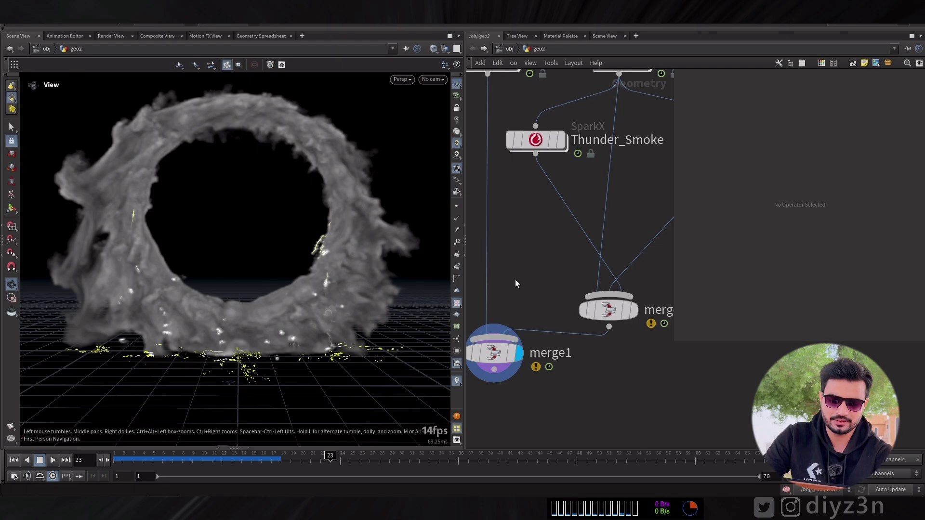
key("Tab")
left_click(144, 460)
left_click(633, 310)
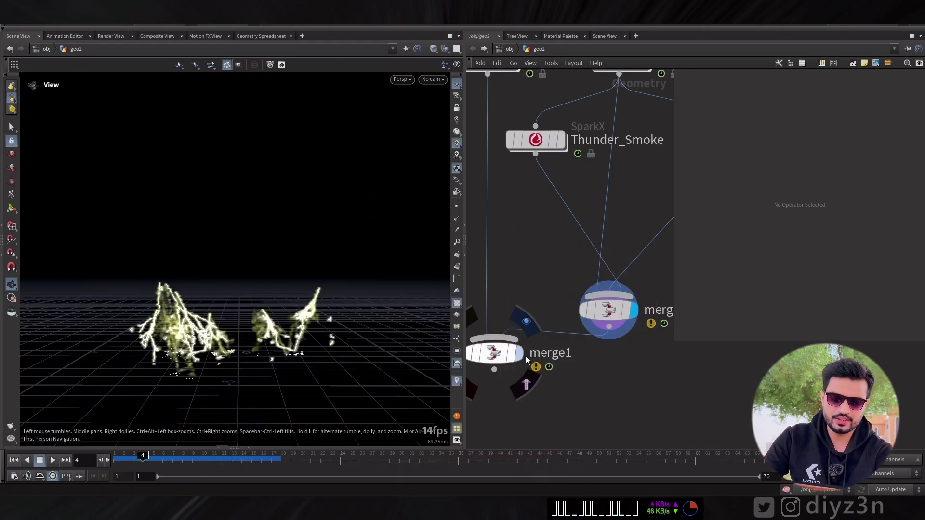
left_click(521, 355)
Insert a Name node between Thunder_Smoke and merge2 that names the flame field MyFlame, and check it in the Geometry Spreadsheet
key("Tab")
type("name")
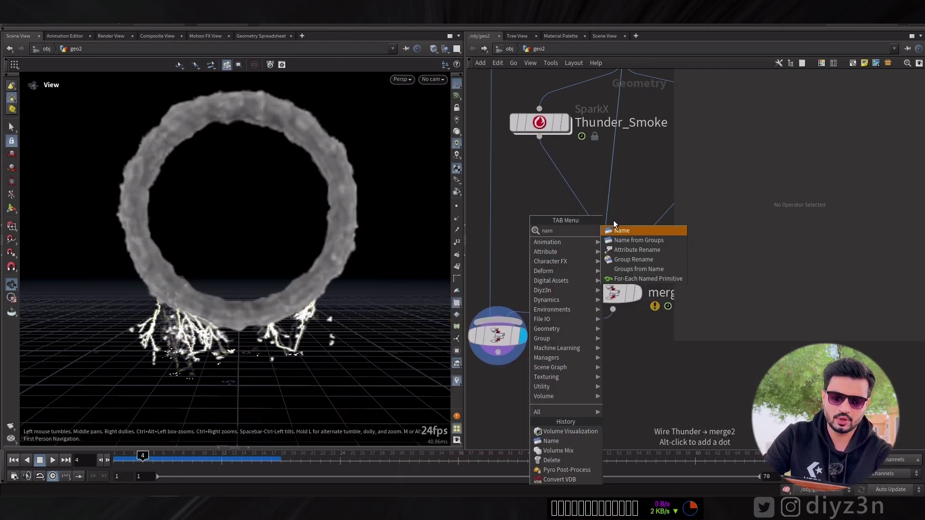
key("Return")
left_click(539, 211)
left_click(897, 150)
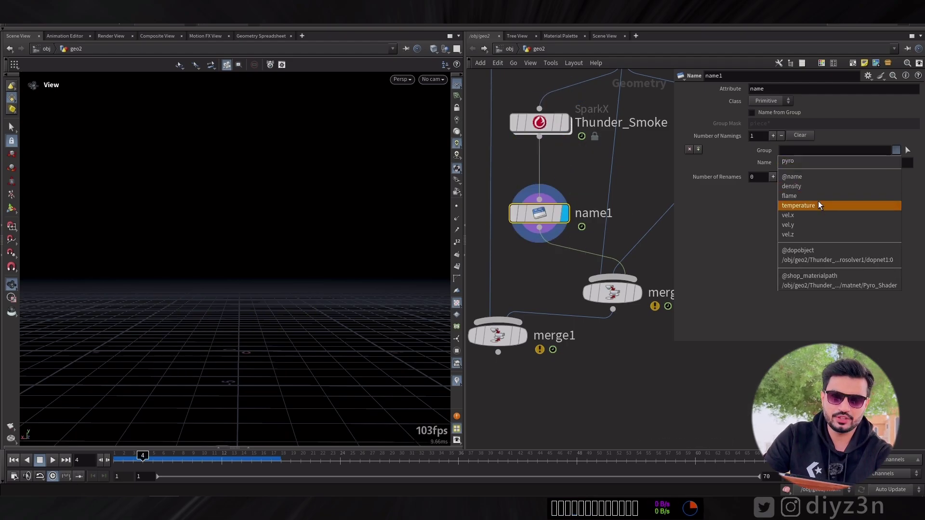
left_click(819, 207)
left_click(260, 36)
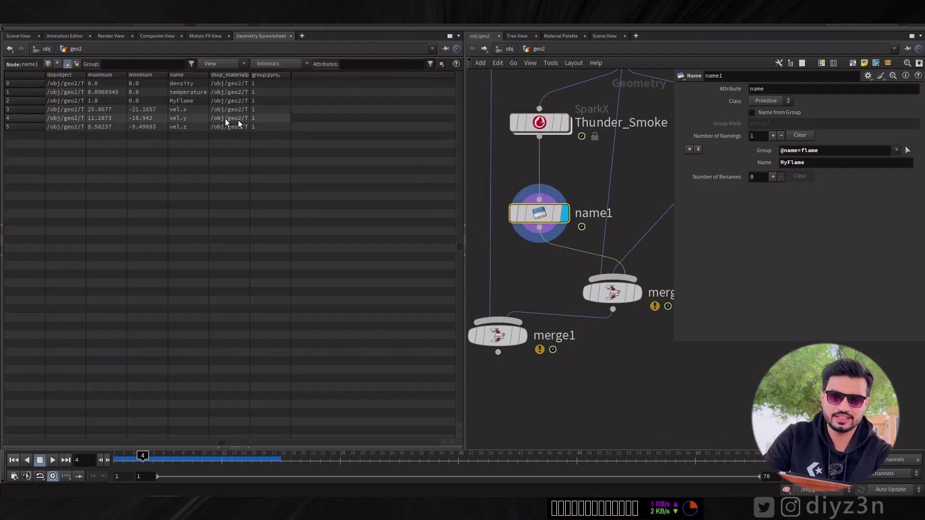
left_click(18, 36)
Add a Volume Visualization node after merge1 and set its emission field to MyFlame
middle_click_drag(582, 382, 588, 347)
left_click(527, 300)
middle_click_drag(503, 357, 533, 331)
key("Tab")
type("viz")
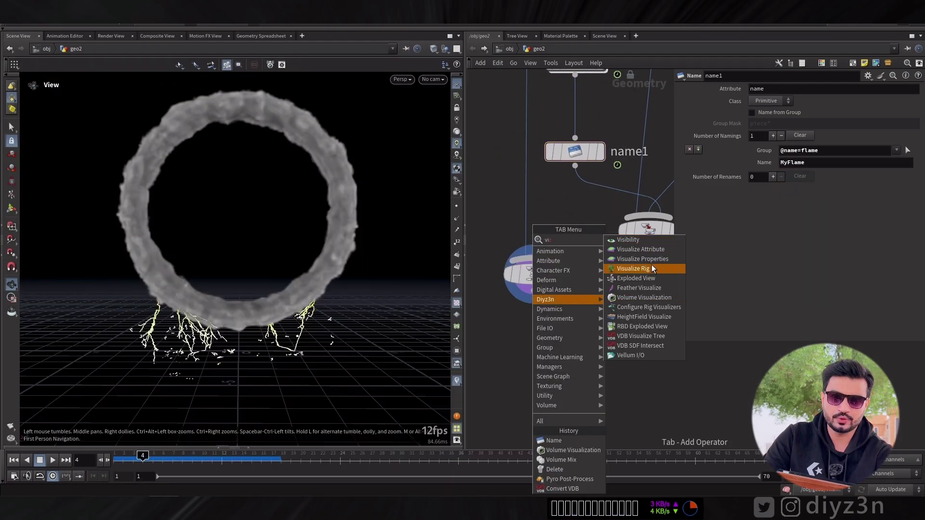
left_click(644, 297)
left_click(713, 222)
left_click(907, 247)
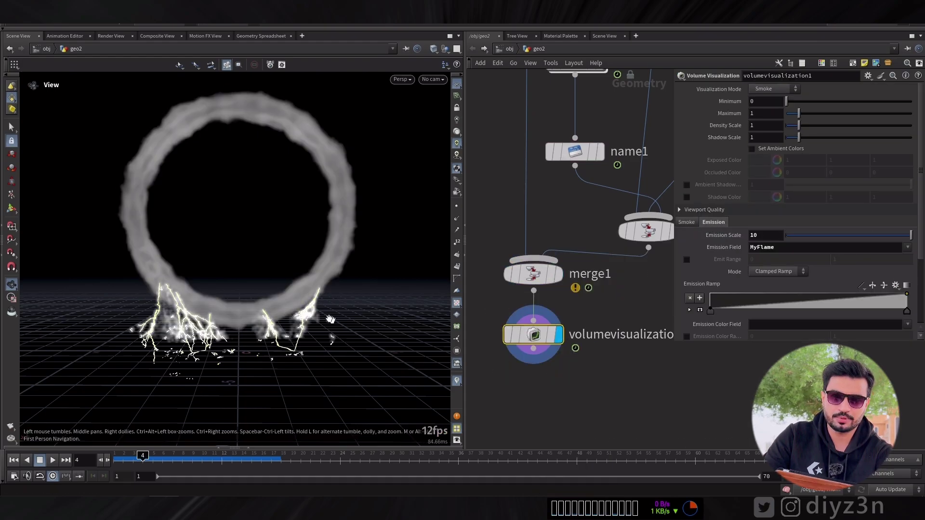
Set the emission scale to 20 and scrub to frame 14 to check the glowing lightning
key("BackSpace")
key("BackSpace")
type("20")
key("Return")
scroll(882, 228, "down", 3)
left_click_drag(174, 457, 242, 458)
Colour the density diffuse ramp from blue through light orange to white, and preview the animation as a flipbook
left_click(686, 129)
left_click(886, 268)
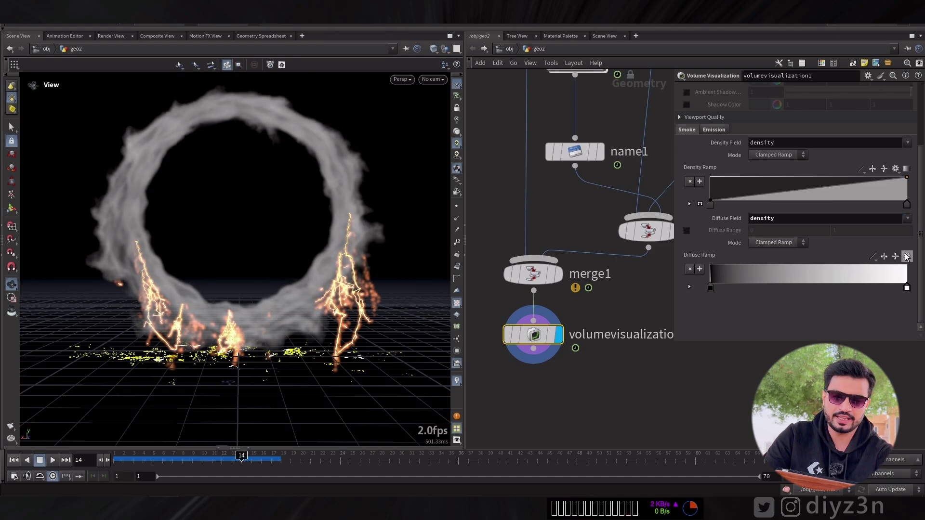
left_click(808, 287)
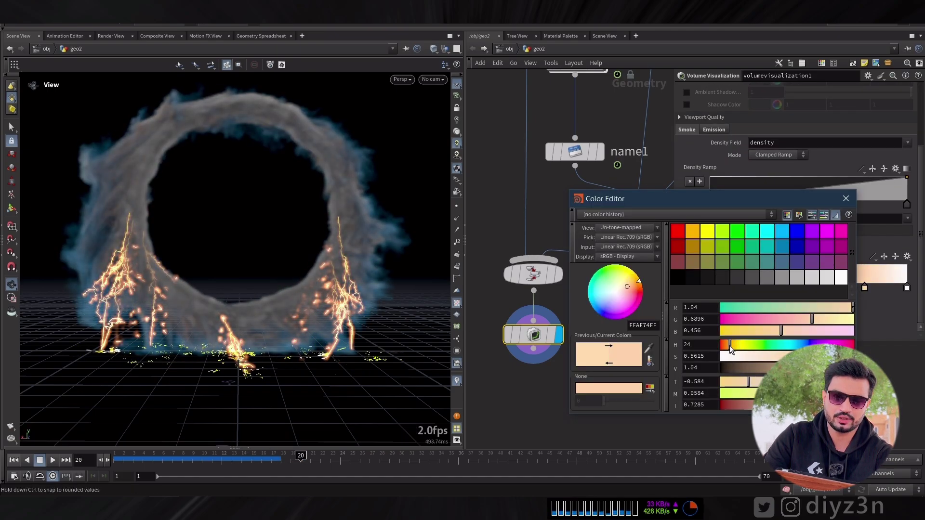
left_click(845, 198)
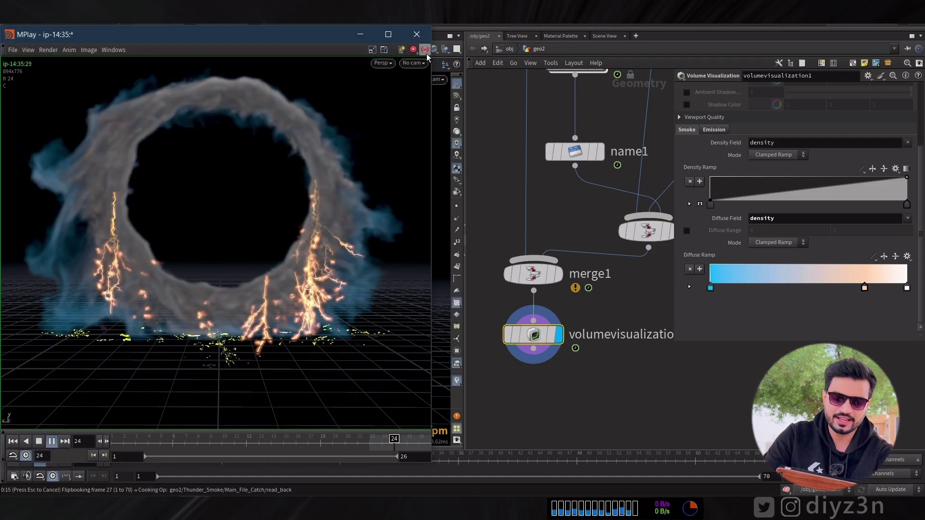
left_click(418, 36)
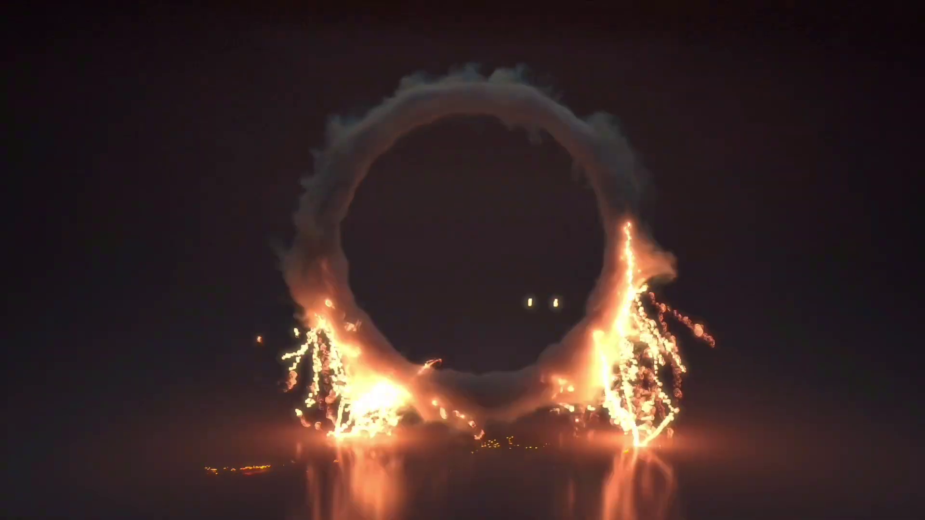